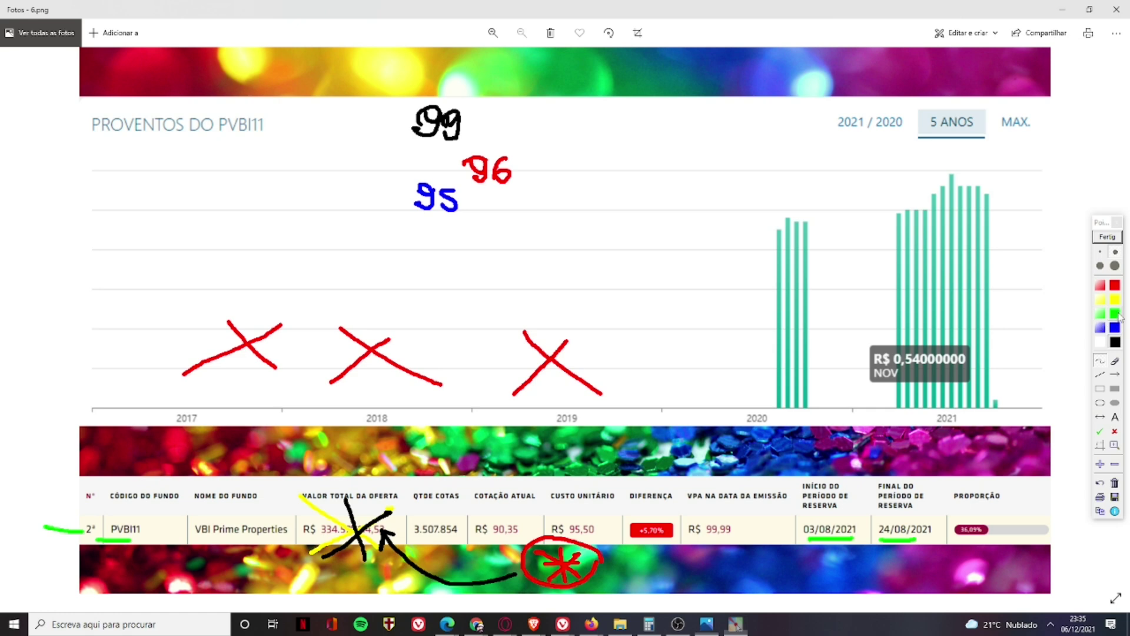
Underline the handwritten 95 and 99 in green, and add red marks around 95, under 96 and leading to 99
{"action": "left_click_drag", "start_coordinate": [404, 219], "coordinate": [453, 219]}
{"action": "left_click_drag", "start_coordinate": [414, 138], "coordinate": [448, 141]}
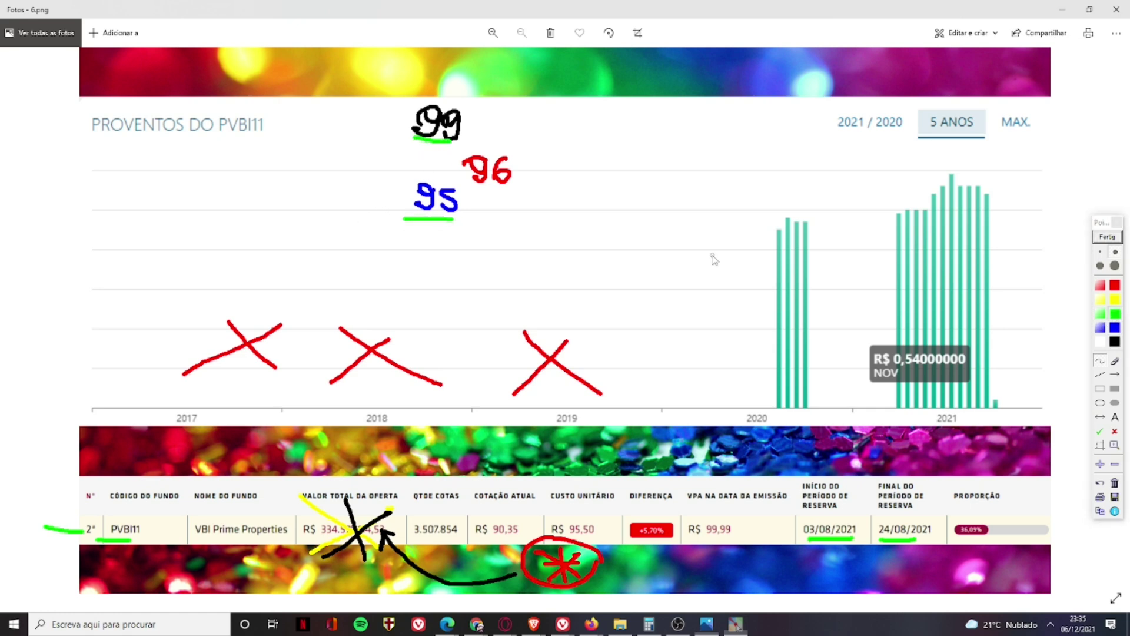
{"action": "left_click", "coordinate": [1115, 285]}
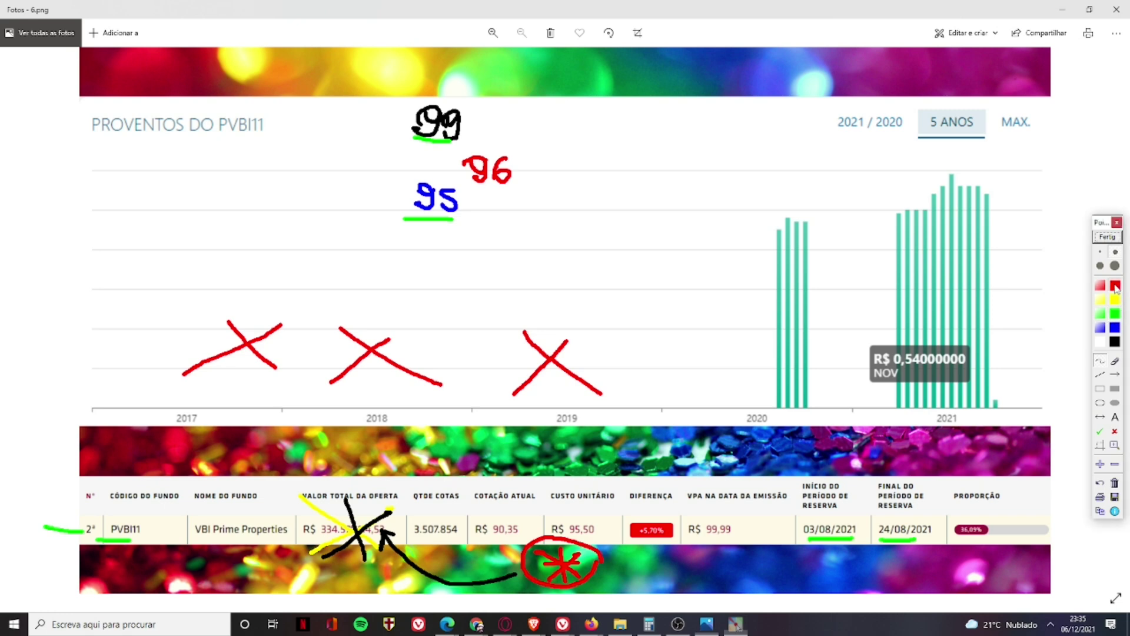
{"action": "mouse_move", "coordinate": [406, 188]}
{"action": "left_mouse_down"}
{"action": "mouse_move", "coordinate": [404, 206]}
{"action": "mouse_move", "coordinate": [423, 184]}
{"action": "left_mouse_up"}
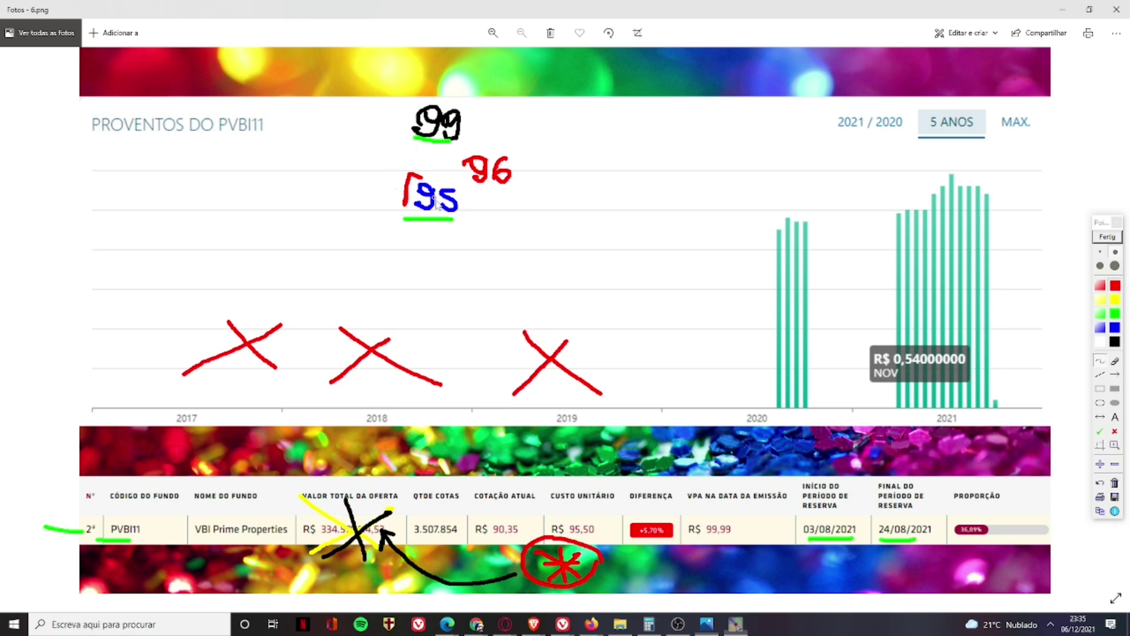
{"action": "mouse_move", "coordinate": [474, 187]}
{"action": "left_mouse_down"}
{"action": "mouse_move", "coordinate": [496, 187]}
{"action": "mouse_move", "coordinate": [493, 210]}
{"action": "left_mouse_up"}
{"action": "mouse_move", "coordinate": [354, 50]}
{"action": "left_mouse_down"}
{"action": "mouse_move", "coordinate": [386, 65]}
{"action": "mouse_move", "coordinate": [414, 106]}
{"action": "left_mouse_up"}
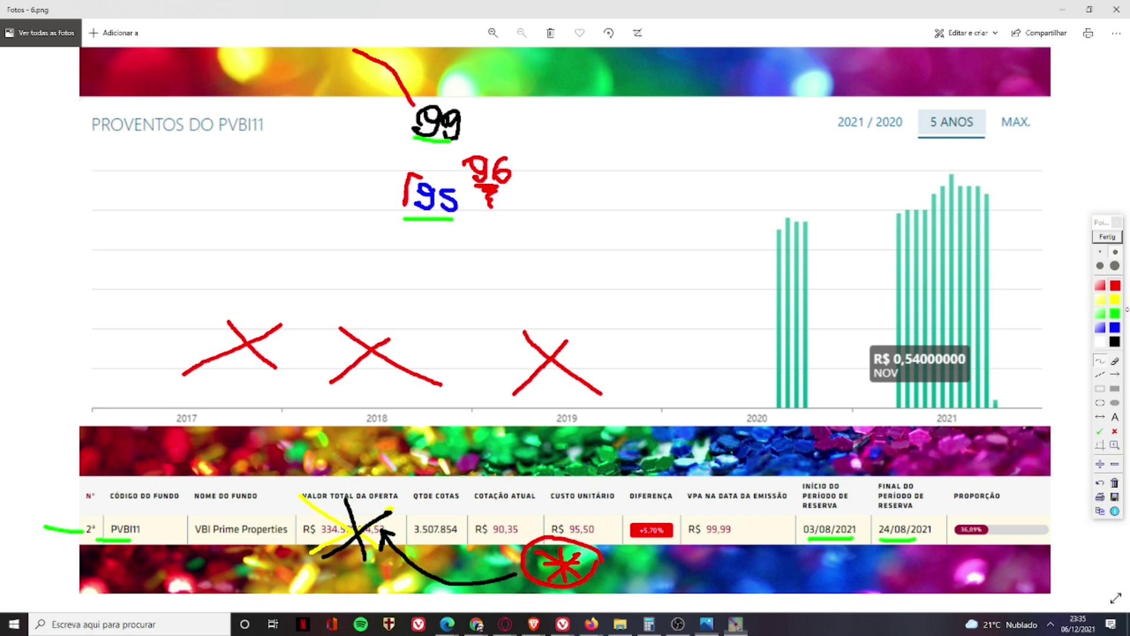
Point a yellow arrow at 99, circle the three handwritten numbers in yellow, and draw a blue curved arrow from 95 to 99
{"action": "left_click", "coordinate": [1114, 285]}
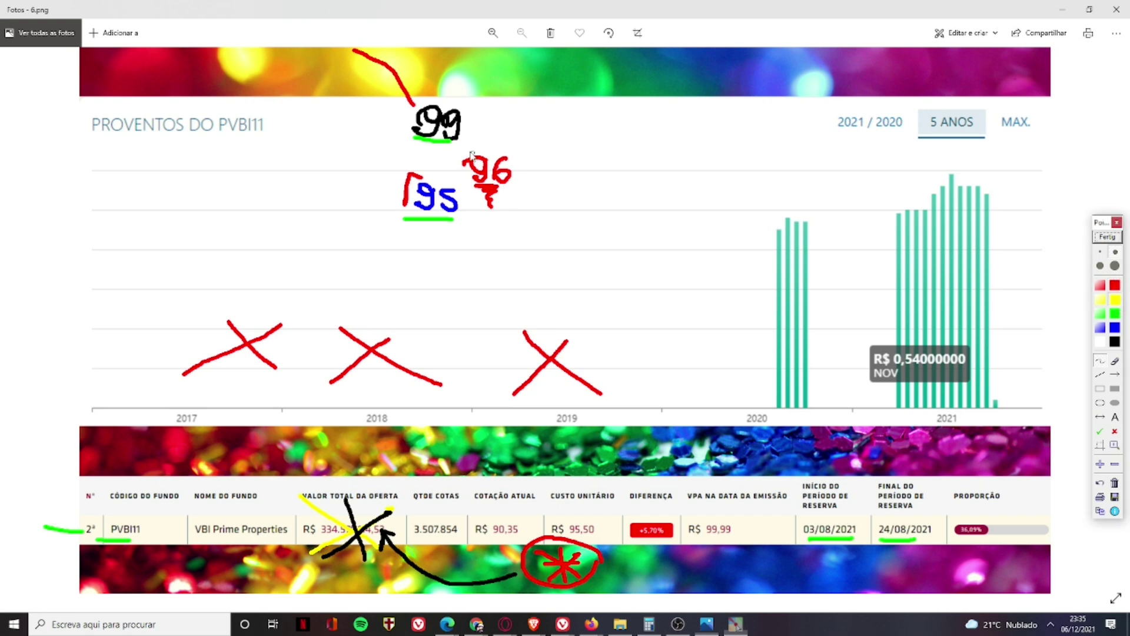
{"action": "mouse_move", "coordinate": [465, 125]}
{"action": "left_mouse_down"}
{"action": "mouse_move", "coordinate": [485, 110]}
{"action": "mouse_move", "coordinate": [462, 130]}
{"action": "mouse_move", "coordinate": [482, 141]}
{"action": "left_mouse_up"}
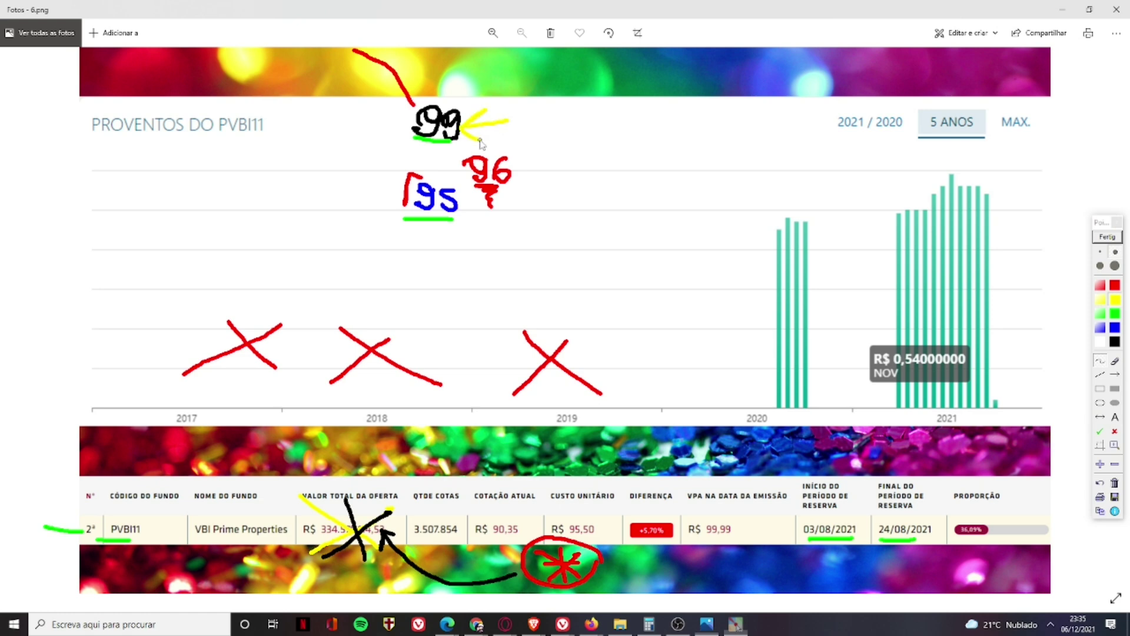
{"action": "mouse_move", "coordinate": [511, 93]}
{"action": "left_mouse_down"}
{"action": "mouse_move", "coordinate": [451, 85]}
{"action": "mouse_move", "coordinate": [383, 172]}
{"action": "mouse_move", "coordinate": [463, 223]}
{"action": "mouse_move", "coordinate": [552, 143]}
{"action": "mouse_move", "coordinate": [490, 89]}
{"action": "left_mouse_up"}
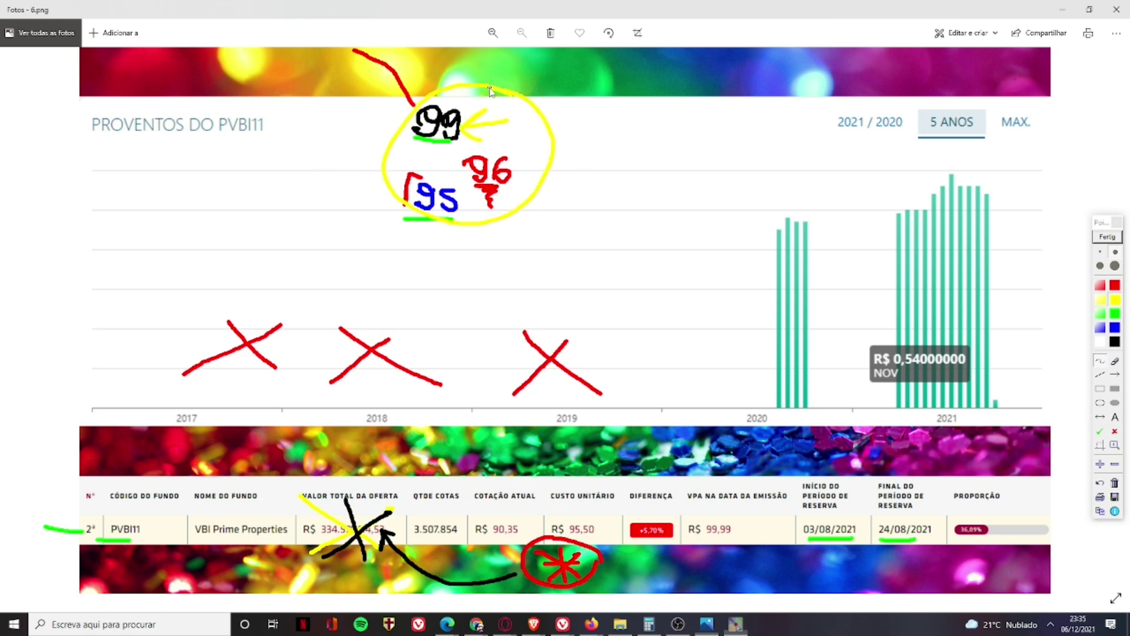
{"action": "left_click", "coordinate": [1118, 327]}
{"action": "mouse_move", "coordinate": [427, 213]}
{"action": "left_mouse_down"}
{"action": "mouse_move", "coordinate": [396, 227]}
{"action": "mouse_move", "coordinate": [385, 137]}
{"action": "mouse_move", "coordinate": [401, 126]}
{"action": "mouse_move", "coordinate": [393, 140]}
{"action": "left_mouse_up"}
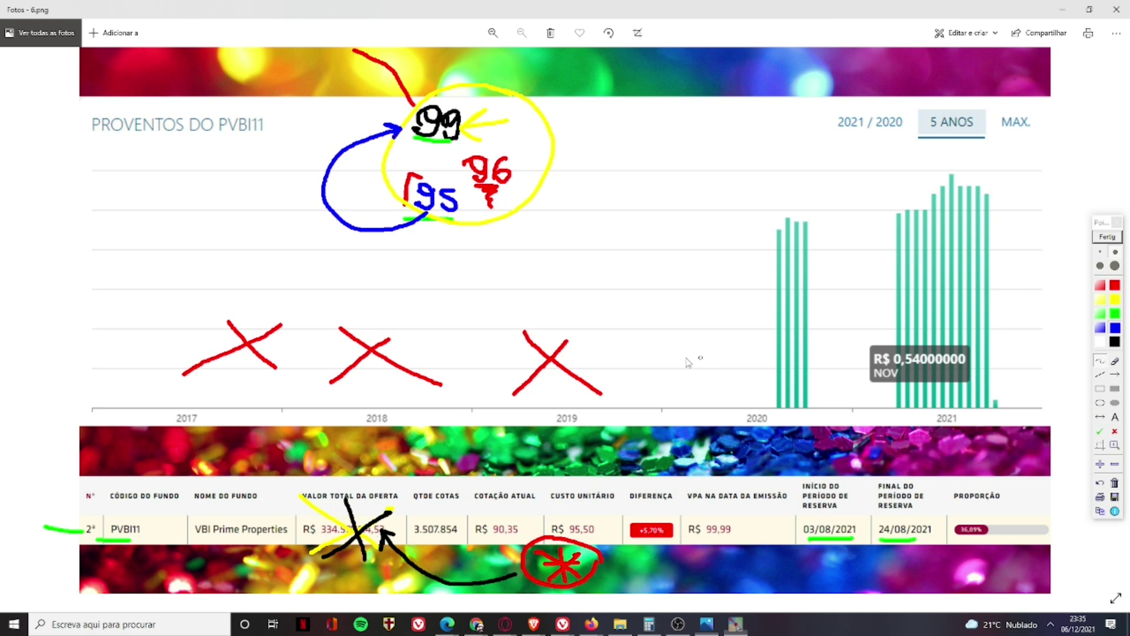
Clear the annotations and display the next image, 7.png
{"action": "left_click", "coordinate": [1113, 236]}
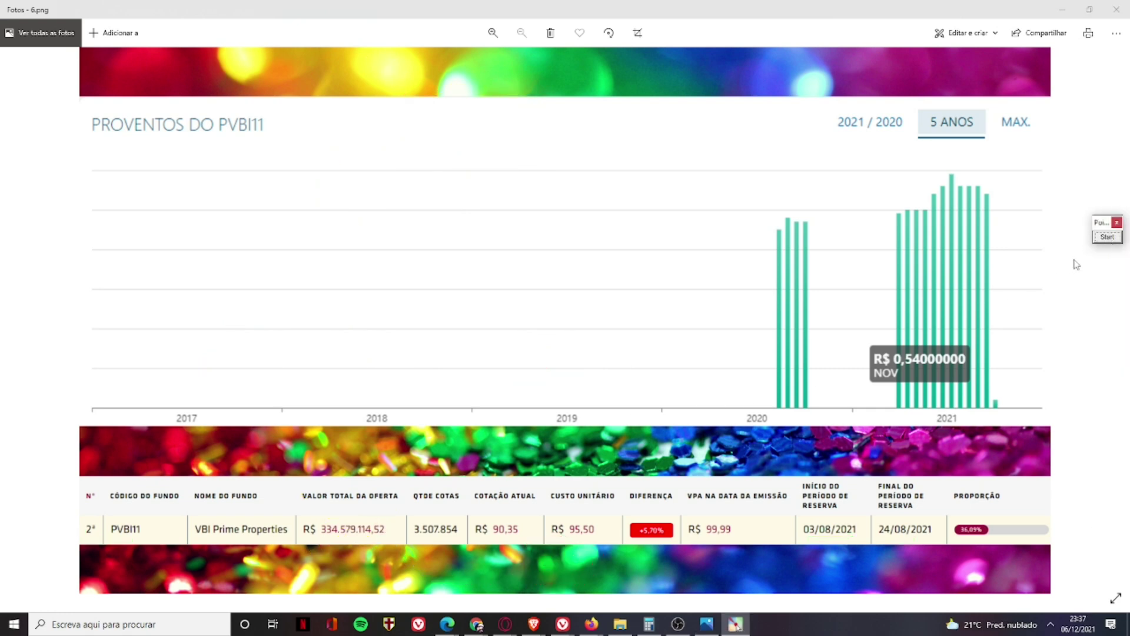
{"action": "left_click", "coordinate": [1106, 238]}
{"action": "left_click", "coordinate": [1103, 238]}
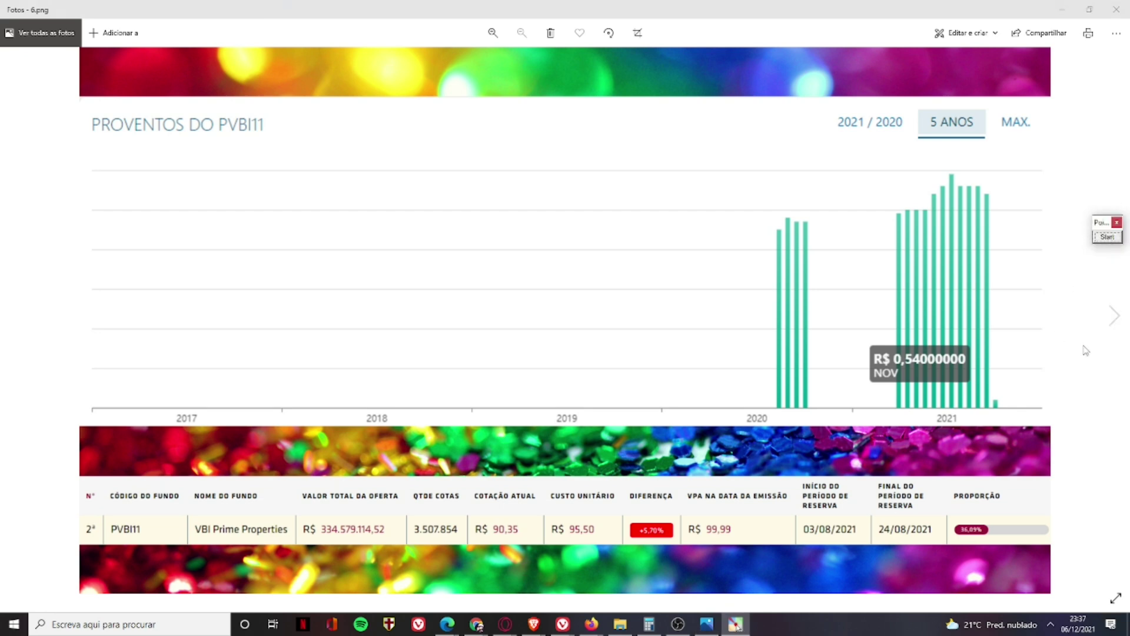
{"action": "left_click", "coordinate": [1113, 315]}
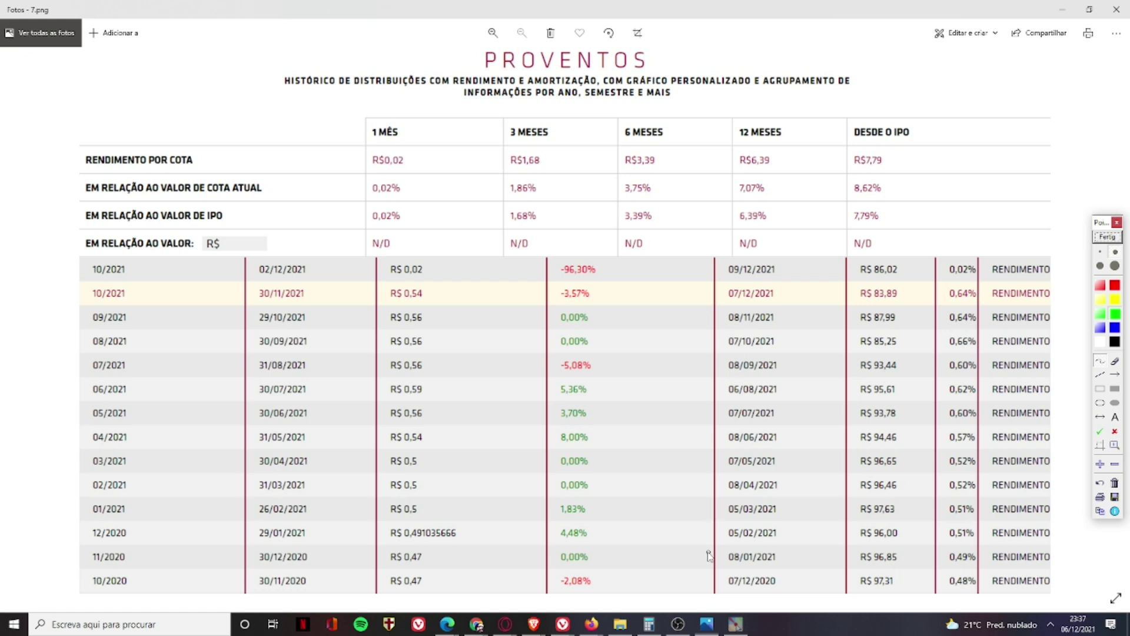
Draw green tick strokes beside the payment dates, from the 07/12/2020 row up to the 07/07/2021 row
{"action": "mouse_move", "coordinate": [699, 571]}
{"action": "left_mouse_down"}
{"action": "mouse_move", "coordinate": [725, 579]}
{"action": "mouse_move", "coordinate": [709, 551]}
{"action": "left_mouse_up"}
{"action": "left_click_drag", "start_coordinate": [727, 535], "coordinate": [704, 528]}
{"action": "mouse_move", "coordinate": [725, 508]}
{"action": "left_mouse_down"}
{"action": "mouse_move", "coordinate": [697, 500]}
{"action": "mouse_move", "coordinate": [714, 475]}
{"action": "left_mouse_up"}
{"action": "left_click_drag", "start_coordinate": [731, 448], "coordinate": [710, 439]}
{"action": "left_click_drag", "start_coordinate": [706, 409], "coordinate": [698, 405]}
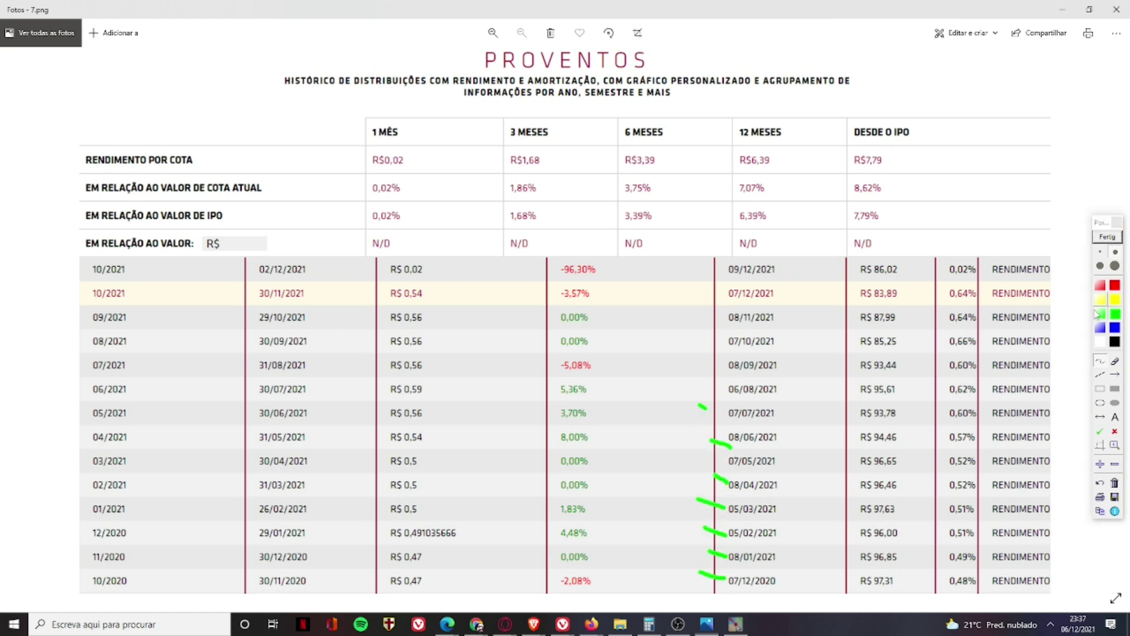
Mark the 07/12/2021 payment date with a blue arrow and underline its R$ 0,54 dividend in blue
{"action": "left_click", "coordinate": [1115, 314]}
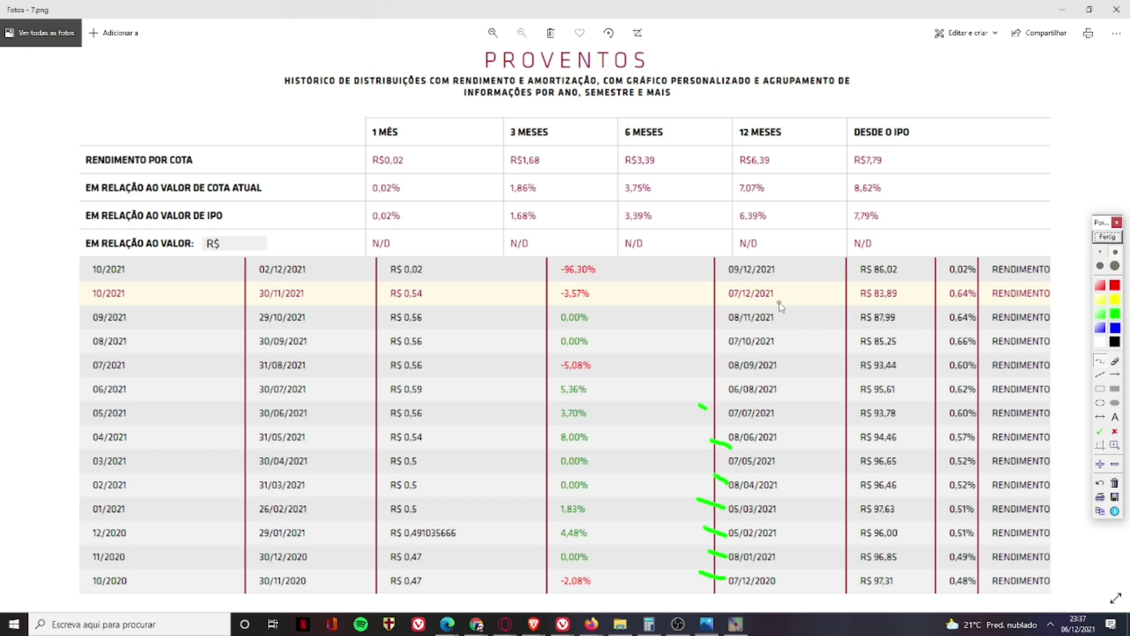
{"action": "left_click_drag", "start_coordinate": [778, 295], "coordinate": [801, 289]}
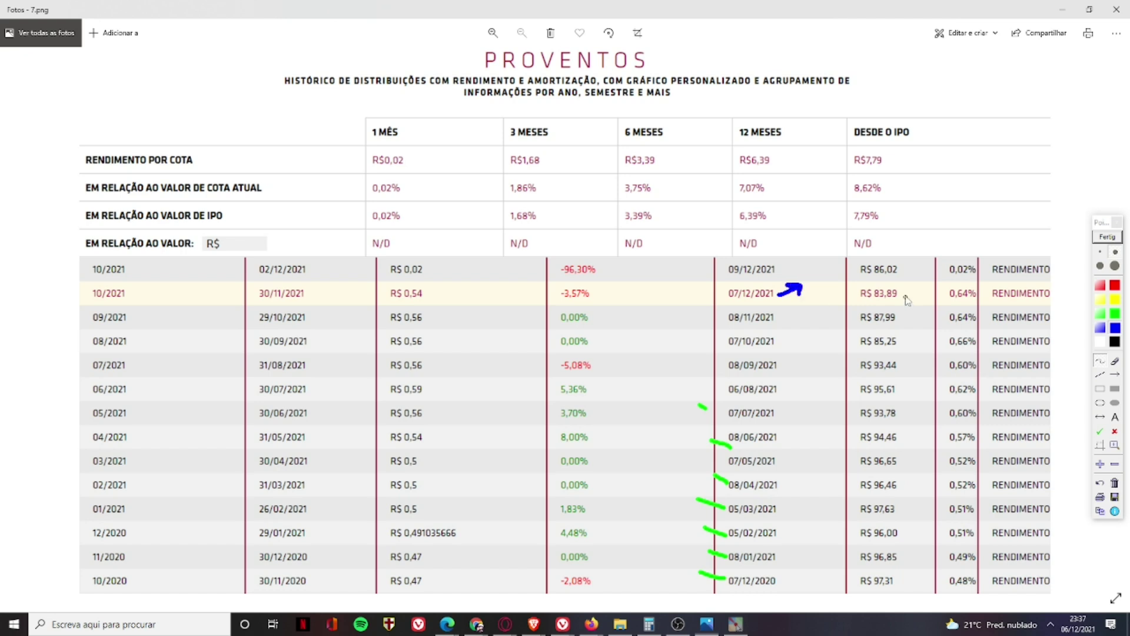
{"action": "left_click_drag", "start_coordinate": [412, 301], "coordinate": [442, 289]}
Mark the R$ 0,02 dividend and its 09/12/2021 date in yellow, and draw a black asterisk-like mark beside the dividend
{"action": "left_click", "coordinate": [1116, 300]}
{"action": "left_click_drag", "start_coordinate": [412, 274], "coordinate": [433, 265]}
{"action": "left_click_drag", "start_coordinate": [775, 279], "coordinate": [798, 264]}
{"action": "left_click", "coordinate": [1114, 341]}
{"action": "mouse_move", "coordinate": [462, 277]}
{"action": "left_mouse_down"}
{"action": "mouse_move", "coordinate": [480, 286]}
{"action": "mouse_move", "coordinate": [486, 274]}
{"action": "mouse_move", "coordinate": [474, 293]}
{"action": "left_mouse_up"}
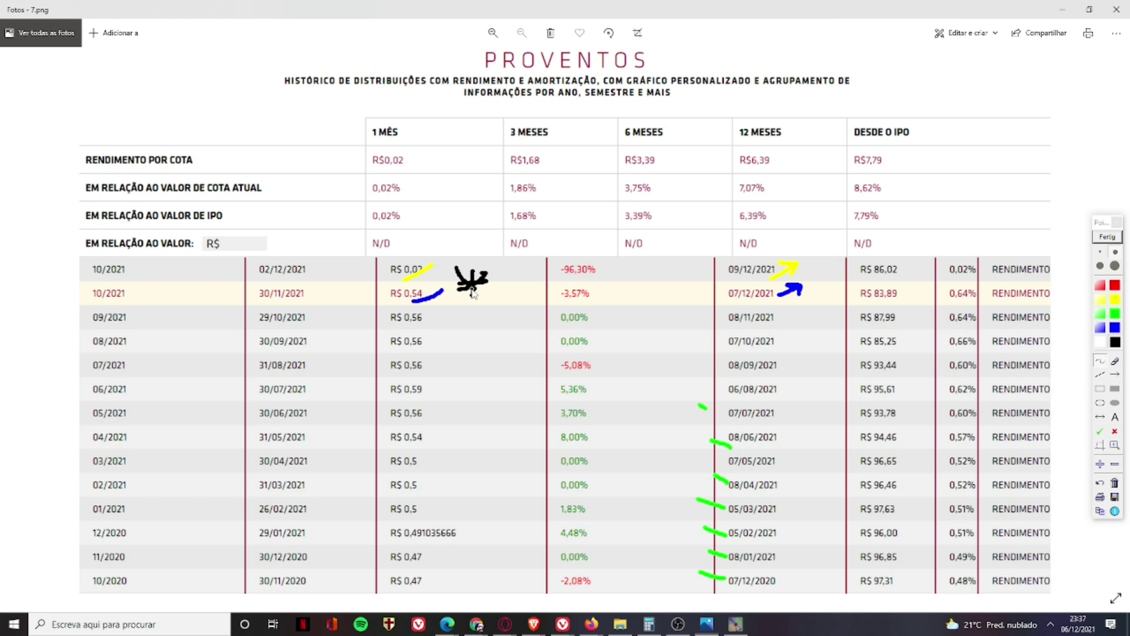
Clear the annotations, then bracket the R$ 0,56 dividends of 07/2021 to 09/2021 in green and dash the 05/2021 one
{"action": "left_click", "coordinate": [1106, 237]}
{"action": "left_click", "coordinate": [1105, 238]}
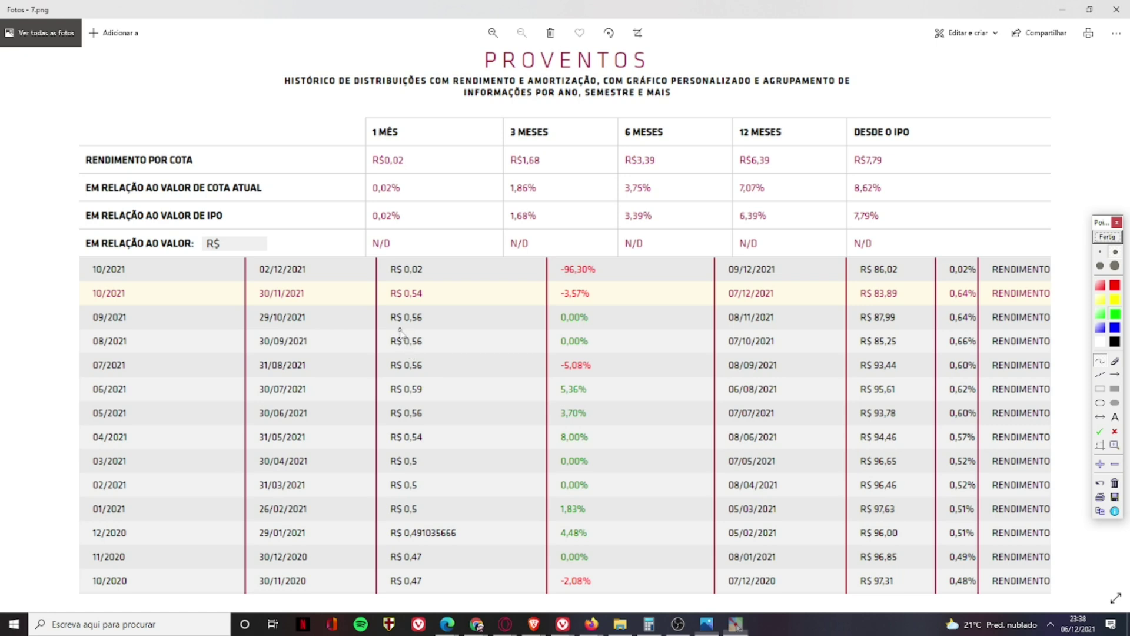
{"action": "mouse_move", "coordinate": [403, 306]}
{"action": "left_mouse_down"}
{"action": "mouse_move", "coordinate": [374, 307]}
{"action": "mouse_move", "coordinate": [373, 368]}
{"action": "mouse_move", "coordinate": [396, 372]}
{"action": "left_mouse_up"}
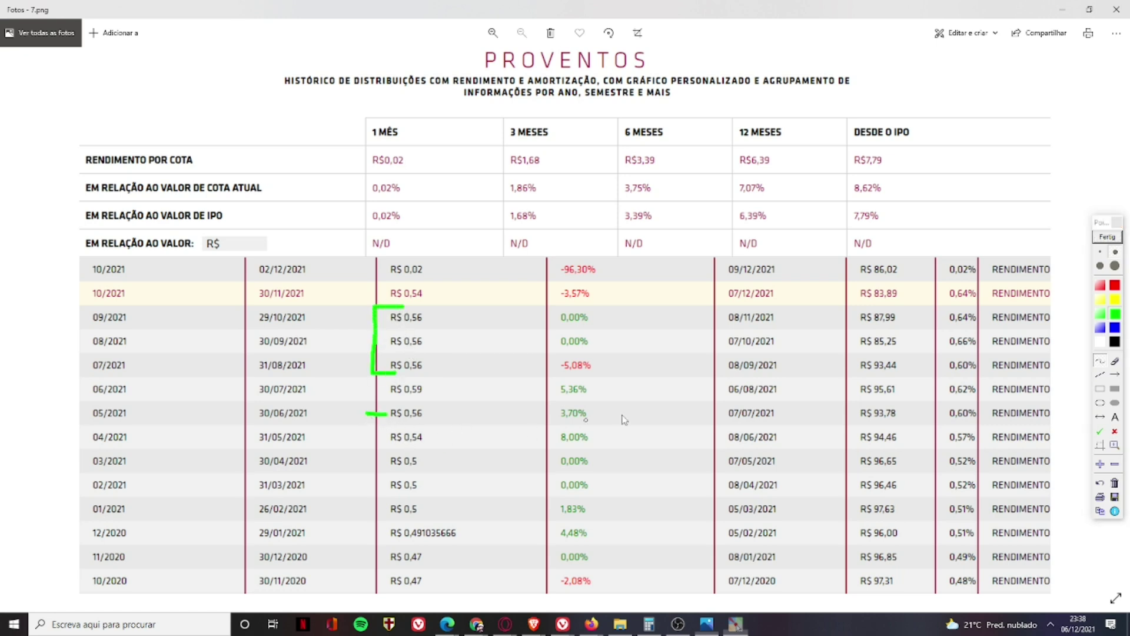
Write a boxed 0,6% in red over the dividend column, outline it in blue and point a blue arrow to it from R$ 0,59
{"action": "left_click", "coordinate": [1094, 347]}
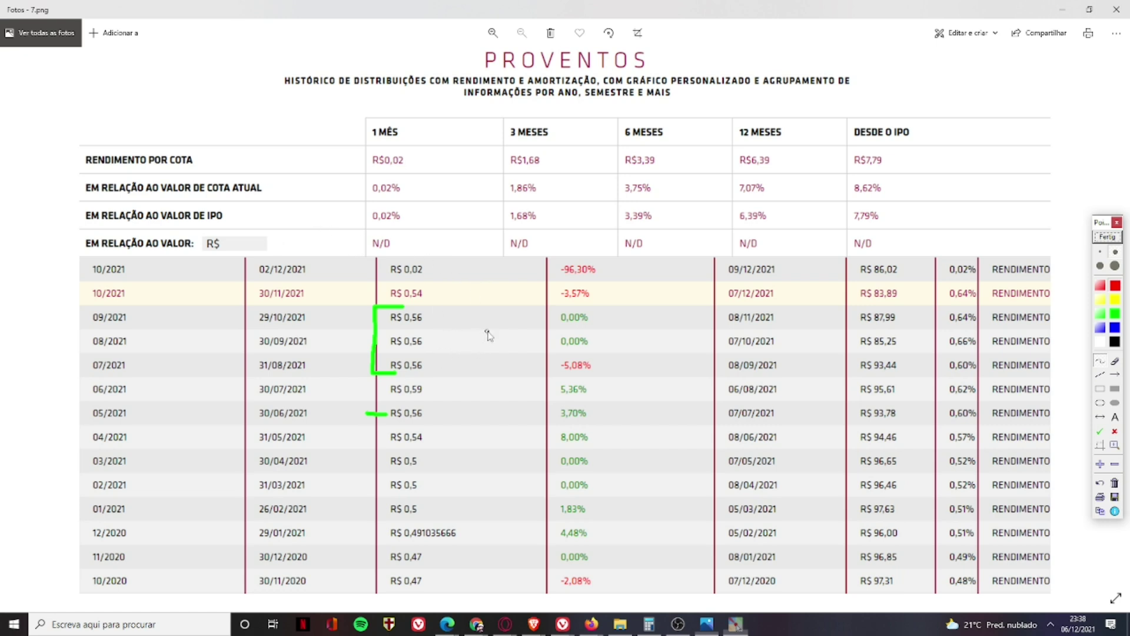
{"action": "mouse_move", "coordinate": [454, 277]}
{"action": "left_mouse_down"}
{"action": "mouse_move", "coordinate": [449, 299]}
{"action": "mouse_move", "coordinate": [462, 274]}
{"action": "mouse_move", "coordinate": [455, 295]}
{"action": "mouse_move", "coordinate": [467, 304]}
{"action": "mouse_move", "coordinate": [506, 294]}
{"action": "left_mouse_up"}
{"action": "mouse_move", "coordinate": [446, 257]}
{"action": "left_mouse_down"}
{"action": "mouse_move", "coordinate": [438, 286]}
{"action": "mouse_move", "coordinate": [462, 317]}
{"action": "mouse_move", "coordinate": [530, 338]}
{"action": "mouse_move", "coordinate": [475, 257]}
{"action": "mouse_move", "coordinate": [452, 248]}
{"action": "mouse_move", "coordinate": [447, 258]}
{"action": "left_mouse_up"}
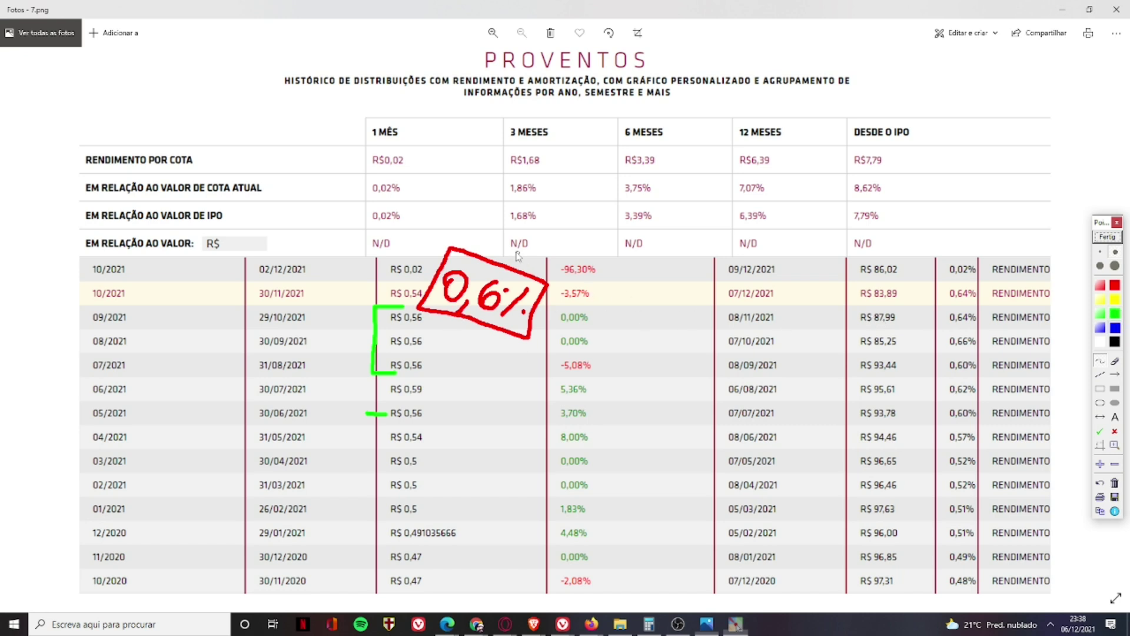
{"action": "mouse_move", "coordinate": [445, 246]}
{"action": "left_mouse_down"}
{"action": "mouse_move", "coordinate": [411, 308]}
{"action": "mouse_move", "coordinate": [535, 342]}
{"action": "mouse_move", "coordinate": [555, 285]}
{"action": "mouse_move", "coordinate": [458, 237]}
{"action": "mouse_move", "coordinate": [440, 256]}
{"action": "left_mouse_up"}
{"action": "mouse_move", "coordinate": [410, 392]}
{"action": "left_mouse_down"}
{"action": "mouse_move", "coordinate": [479, 334]}
{"action": "mouse_move", "coordinate": [464, 341]}
{"action": "mouse_move", "coordinate": [479, 343]}
{"action": "left_mouse_up"}
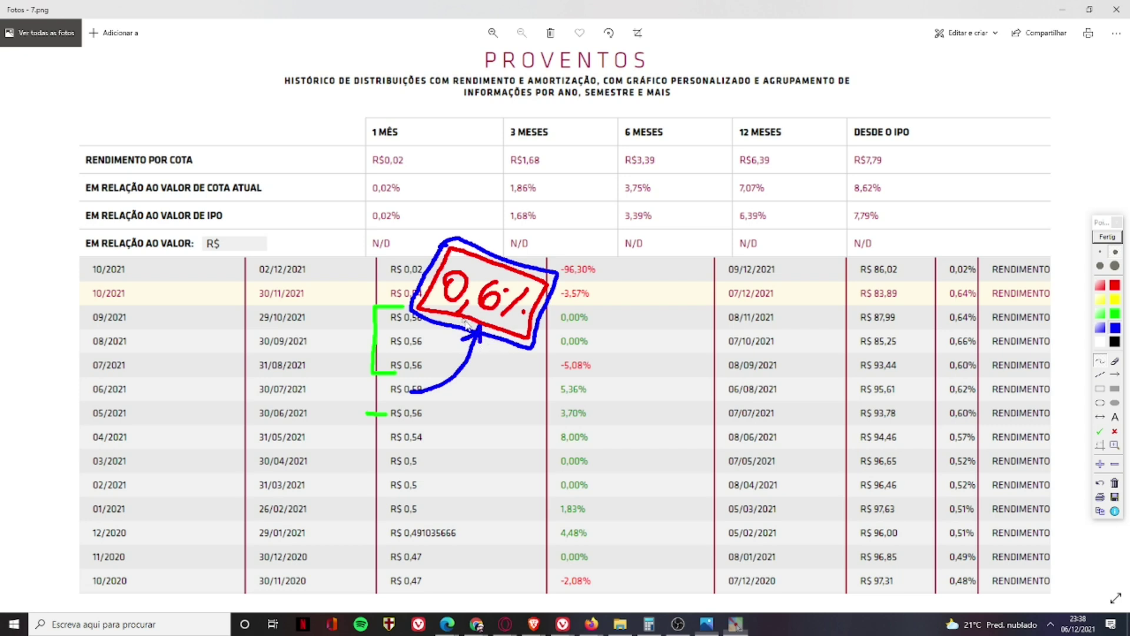
{"action": "mouse_move", "coordinate": [585, 312]}
{"action": "left_mouse_down"}
{"action": "mouse_move", "coordinate": [558, 304]}
{"action": "mouse_move", "coordinate": [558, 329]}
{"action": "left_mouse_up"}
Clear the annotations and open the Calculator over the middle of the dividend table
{"action": "left_click", "coordinate": [1109, 237]}
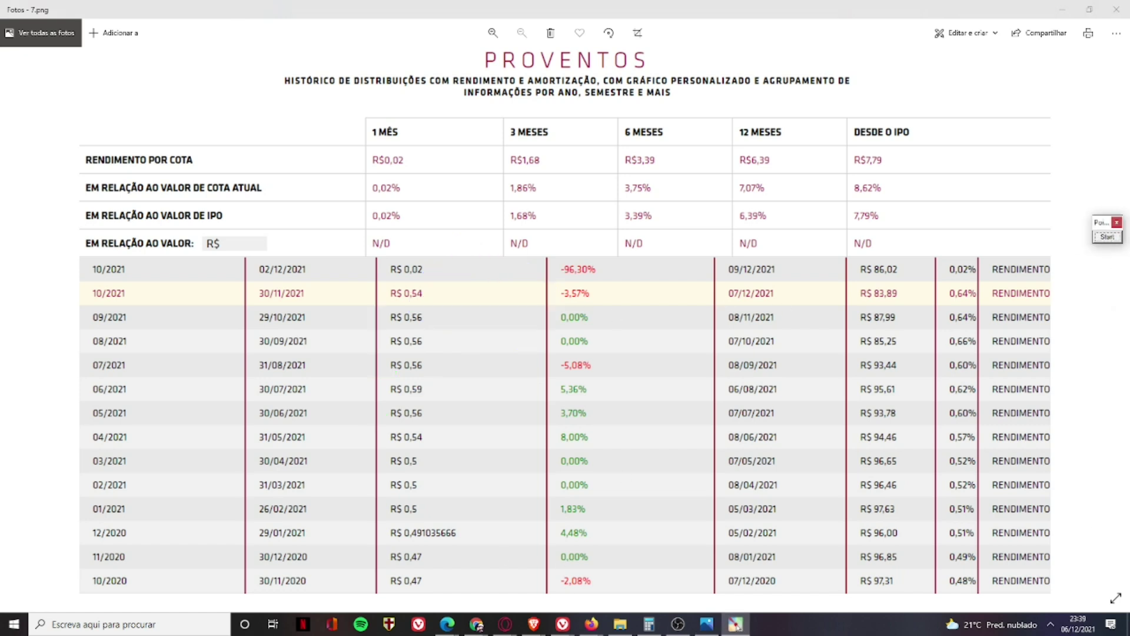
{"action": "left_click", "coordinate": [649, 623]}
{"action": "left_click_drag", "start_coordinate": [762, 207], "coordinate": [538, 232]}
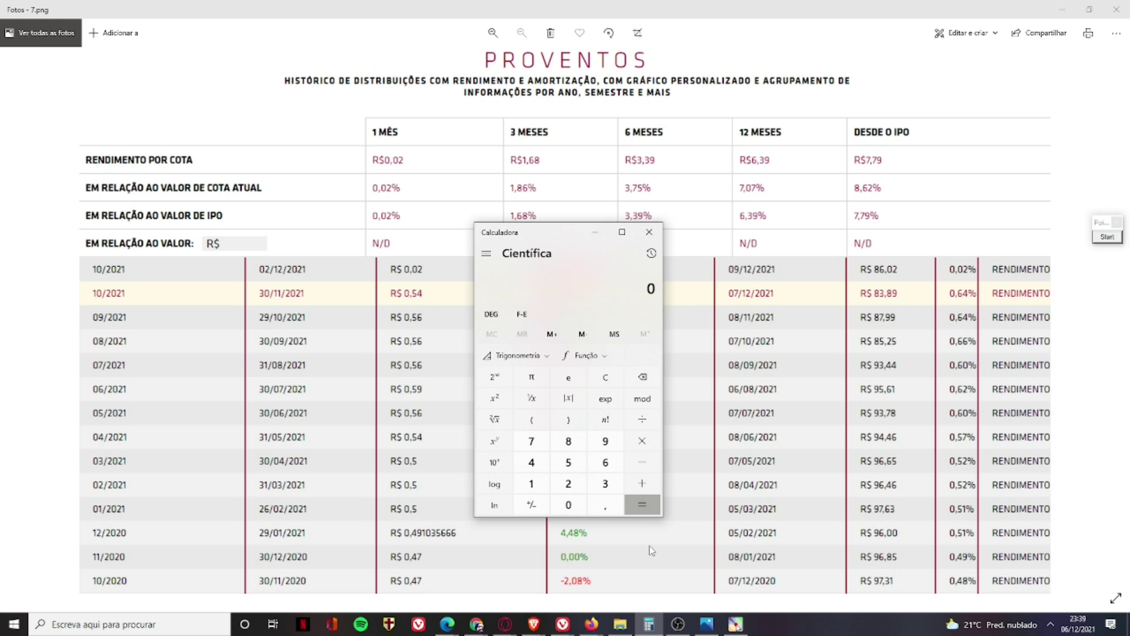
Calculate 0,56 × 100 ÷ 0,6 in the Calculator
{"action": "left_click", "coordinate": [605, 504]}
{"action": "left_click", "coordinate": [579, 463]}
{"action": "left_click", "coordinate": [604, 461]}
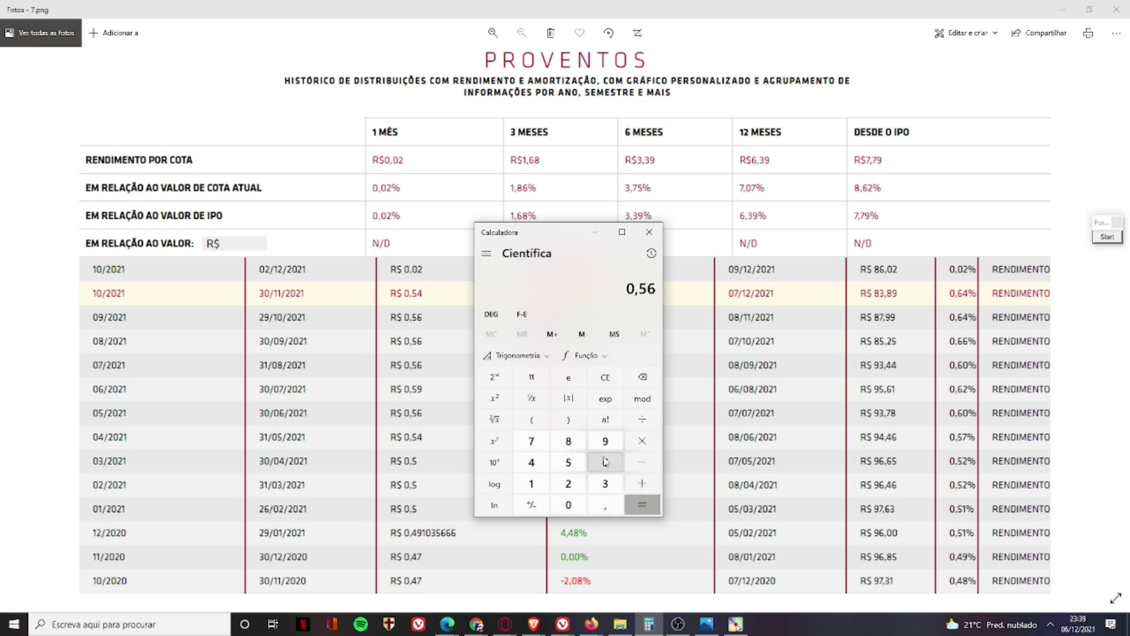
{"action": "left_click", "coordinate": [641, 441]}
{"action": "left_click", "coordinate": [531, 483]}
{"action": "left_click", "coordinate": [568, 504]}
{"action": "left_click", "coordinate": [568, 504]}
{"action": "key", "text": "Return"}
{"action": "key", "text": "slash"}
{"action": "left_click", "coordinate": [605, 504]}
{"action": "left_click", "coordinate": [605, 462]}
{"action": "left_click", "coordinate": [642, 504]}
Box the start of the Calculator result in red, underline the rest in green, and point green and yellow arrows at the box
{"action": "left_click", "coordinate": [1107, 236]}
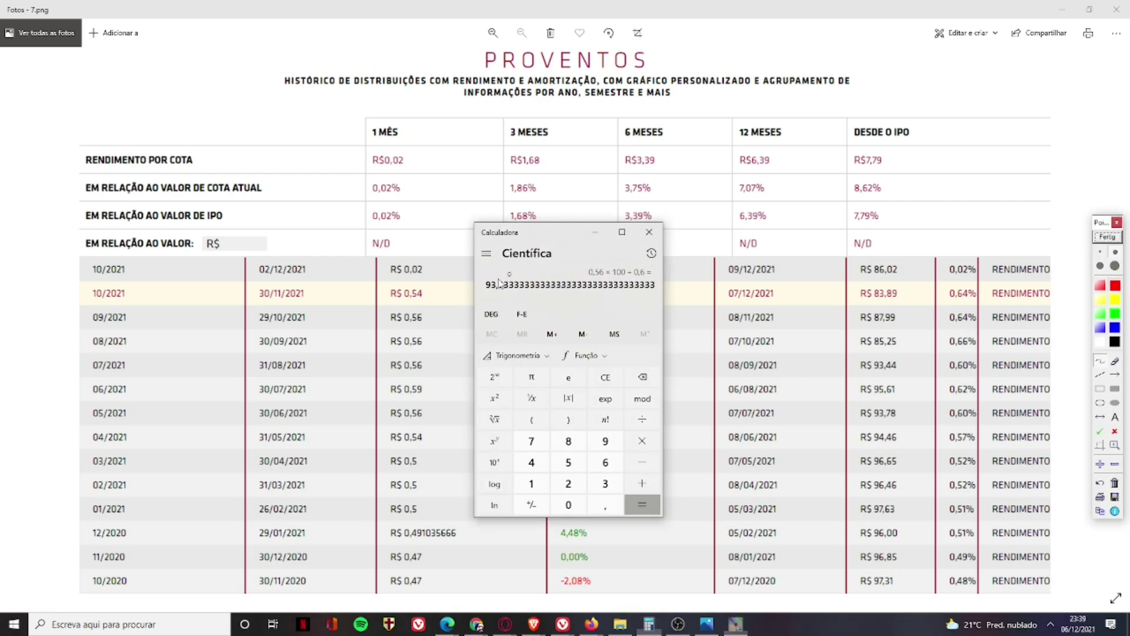
{"action": "mouse_move", "coordinate": [476, 271]}
{"action": "left_mouse_down"}
{"action": "mouse_move", "coordinate": [524, 298]}
{"action": "mouse_move", "coordinate": [529, 288]}
{"action": "mouse_move", "coordinate": [530, 271]}
{"action": "mouse_move", "coordinate": [474, 278]}
{"action": "left_mouse_up"}
{"action": "left_click", "coordinate": [1114, 313]}
{"action": "mouse_move", "coordinate": [425, 234]}
{"action": "left_mouse_down"}
{"action": "mouse_move", "coordinate": [437, 263]}
{"action": "mouse_move", "coordinate": [473, 281]}
{"action": "mouse_move", "coordinate": [459, 290]}
{"action": "mouse_move", "coordinate": [472, 285]}
{"action": "mouse_move", "coordinate": [466, 272]}
{"action": "mouse_move", "coordinate": [572, 293]}
{"action": "left_mouse_up"}
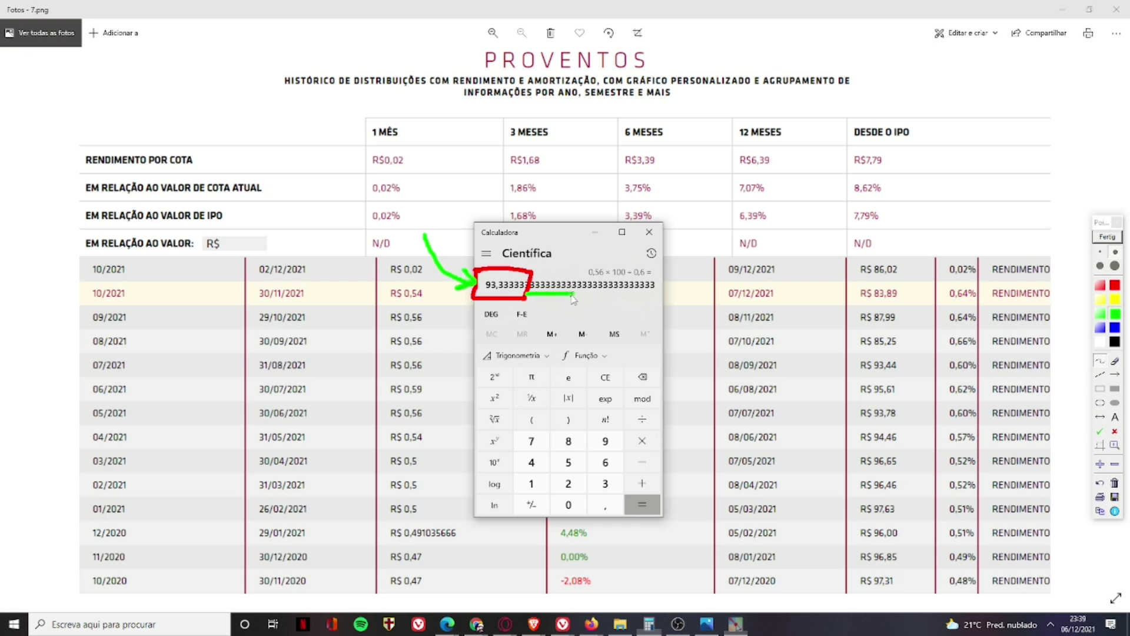
{"action": "left_click", "coordinate": [1116, 343]}
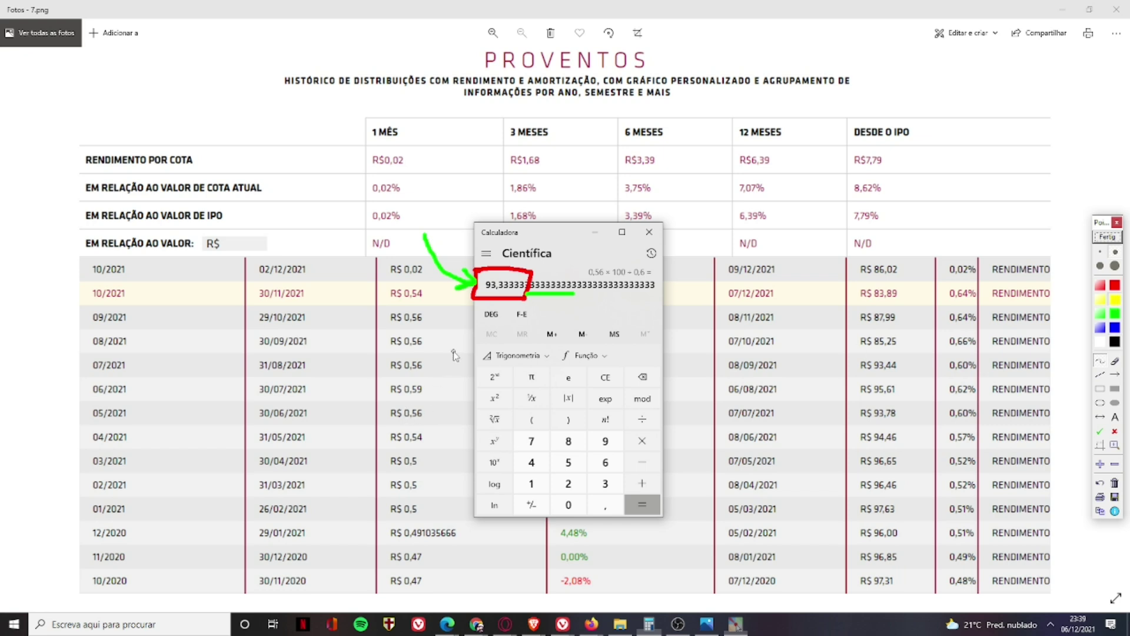
{"action": "mouse_move", "coordinate": [452, 336]}
{"action": "left_mouse_down"}
{"action": "mouse_move", "coordinate": [501, 302]}
{"action": "mouse_move", "coordinate": [511, 314]}
{"action": "left_mouse_up"}
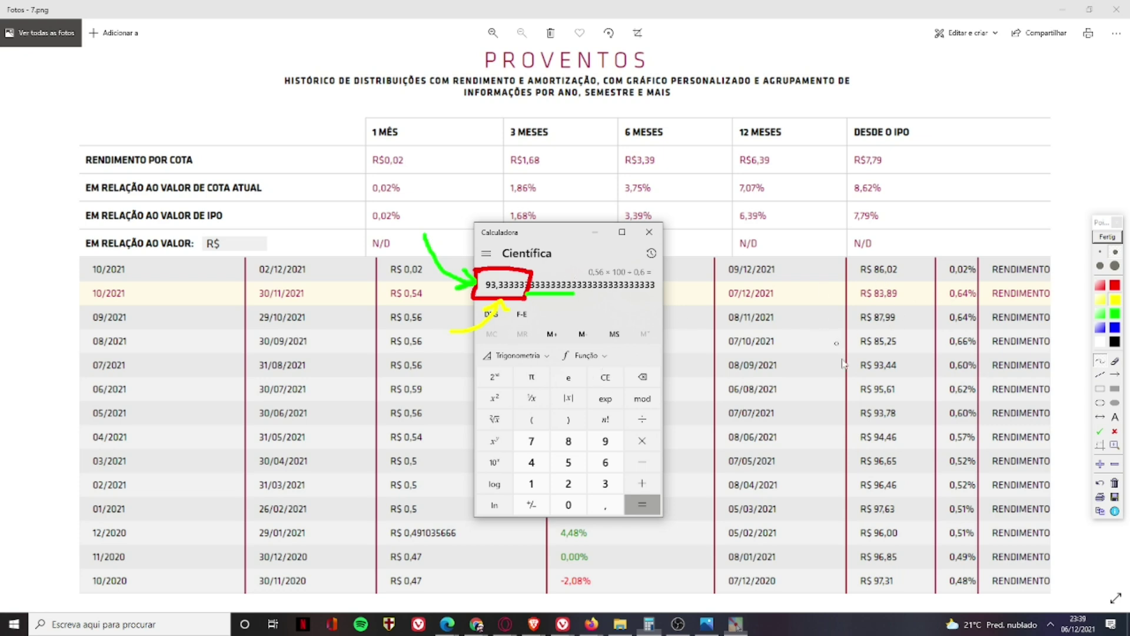
Mark the 04/2021 and 03/2021 dividends in yellow, and enclose the yields from 0,57% down to 0,48% with yellow and black braces
{"action": "mouse_move", "coordinate": [948, 439]}
{"action": "left_mouse_down"}
{"action": "mouse_move", "coordinate": [916, 439]}
{"action": "mouse_move", "coordinate": [931, 453]}
{"action": "left_mouse_up"}
{"action": "mouse_move", "coordinate": [386, 463]}
{"action": "left_mouse_down"}
{"action": "mouse_move", "coordinate": [358, 463]}
{"action": "mouse_move", "coordinate": [365, 438]}
{"action": "left_mouse_up"}
{"action": "mouse_move", "coordinate": [956, 426]}
{"action": "left_mouse_down"}
{"action": "mouse_move", "coordinate": [933, 562]}
{"action": "mouse_move", "coordinate": [946, 599]}
{"action": "left_mouse_up"}
{"action": "left_click", "coordinate": [1114, 341]}
{"action": "mouse_move", "coordinate": [971, 424]}
{"action": "left_mouse_down"}
{"action": "mouse_move", "coordinate": [991, 466]}
{"action": "mouse_move", "coordinate": [982, 589]}
{"action": "left_mouse_up"}
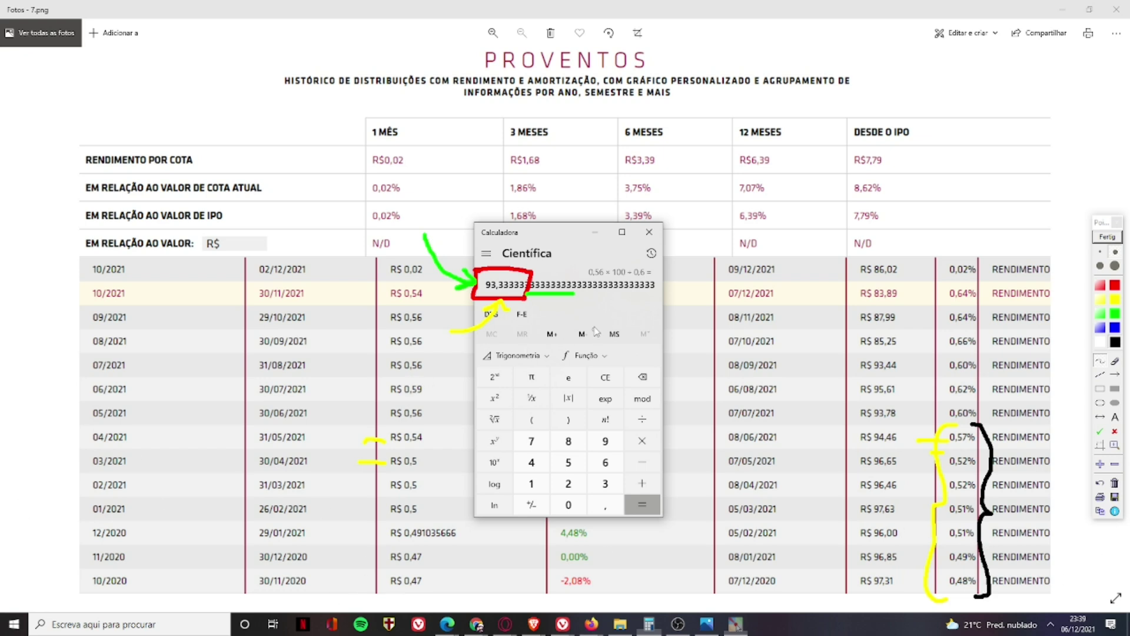
Clear the annotations and calculate 0,56 × 100 ÷ 0,7 in the Calculator
{"action": "left_click", "coordinate": [1107, 237]}
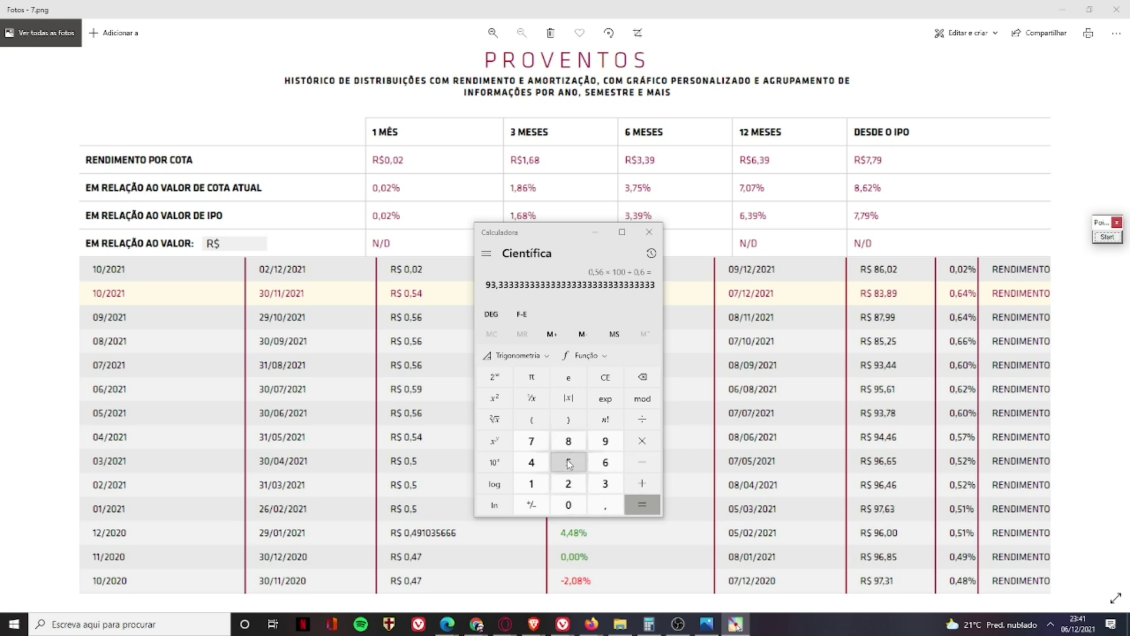
{"action": "left_click", "coordinate": [605, 505]}
{"action": "left_click", "coordinate": [568, 462]}
{"action": "left_click", "coordinate": [605, 462]}
{"action": "left_click", "coordinate": [642, 441]}
{"action": "left_click", "coordinate": [530, 483]}
{"action": "double_click", "coordinate": [575, 501]}
{"action": "left_click", "coordinate": [642, 419]}
{"action": "left_click", "coordinate": [605, 505]}
{"action": "left_click", "coordinate": [531, 441]}
{"action": "left_click", "coordinate": [644, 506]}
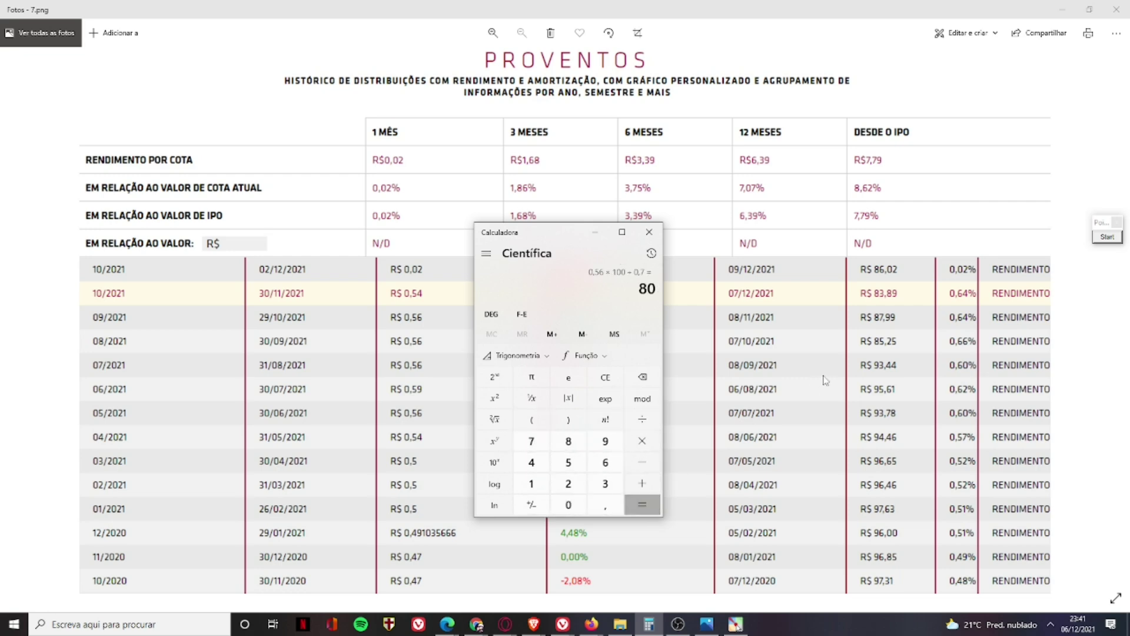
Circle the Calculator result in red, point a yellow arrow at it, and draw a green curved arrow rising beside it
{"action": "left_click", "coordinate": [1107, 236]}
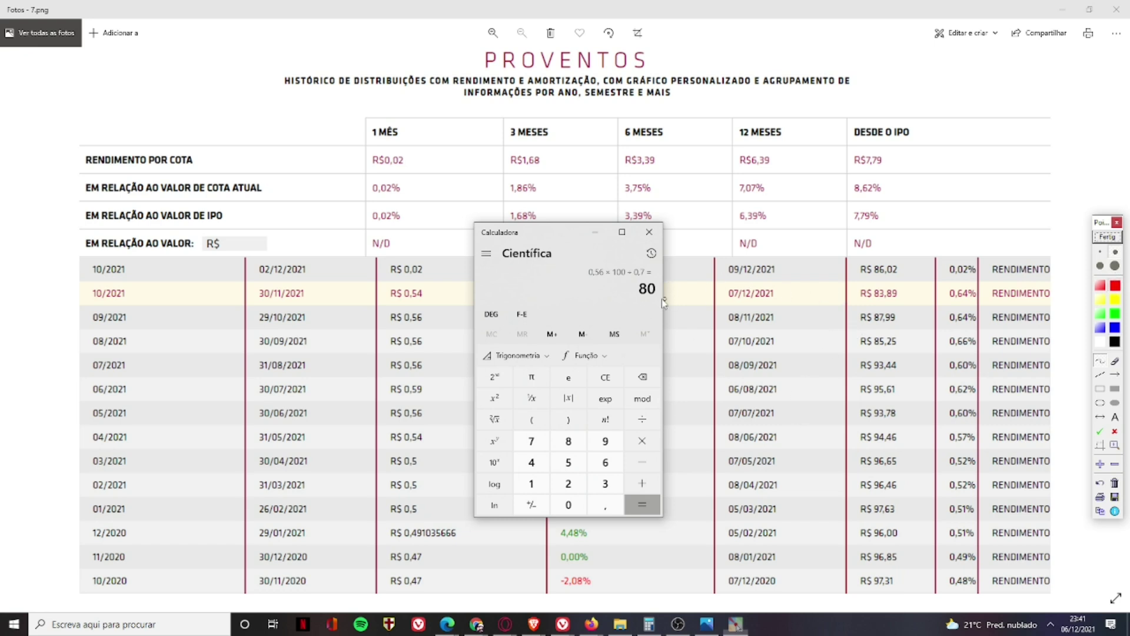
{"action": "mouse_move", "coordinate": [663, 277]}
{"action": "left_mouse_down"}
{"action": "mouse_move", "coordinate": [629, 281]}
{"action": "mouse_move", "coordinate": [625, 300]}
{"action": "mouse_move", "coordinate": [653, 303]}
{"action": "mouse_move", "coordinate": [665, 291]}
{"action": "mouse_move", "coordinate": [655, 277]}
{"action": "left_mouse_up"}
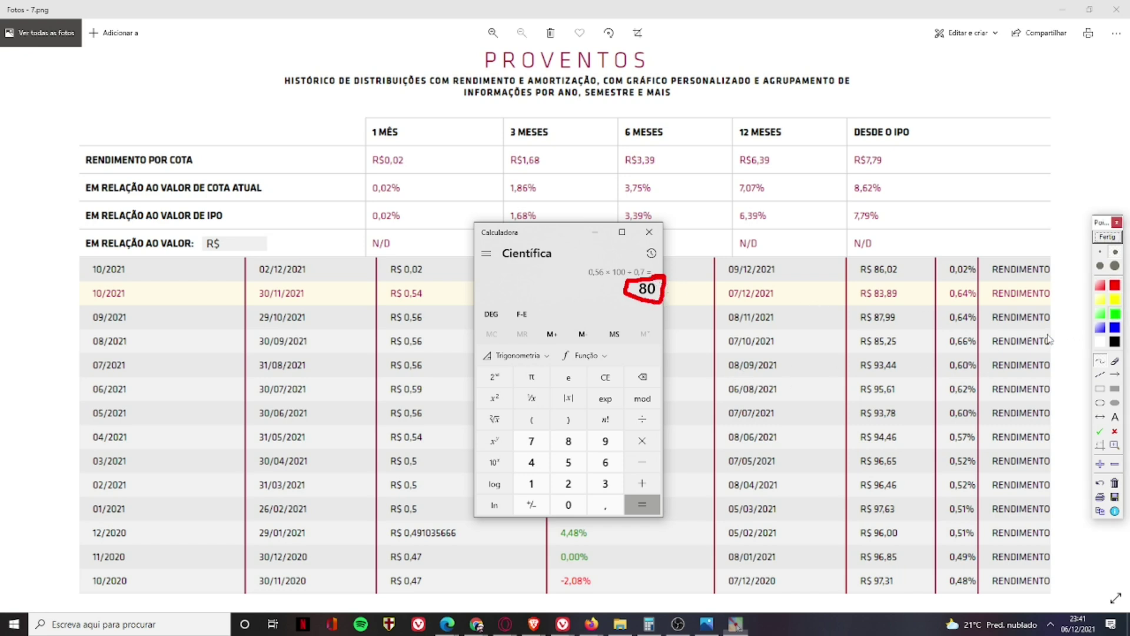
{"action": "left_click", "coordinate": [1114, 299]}
{"action": "left_click_drag", "start_coordinate": [587, 308], "coordinate": [638, 304]}
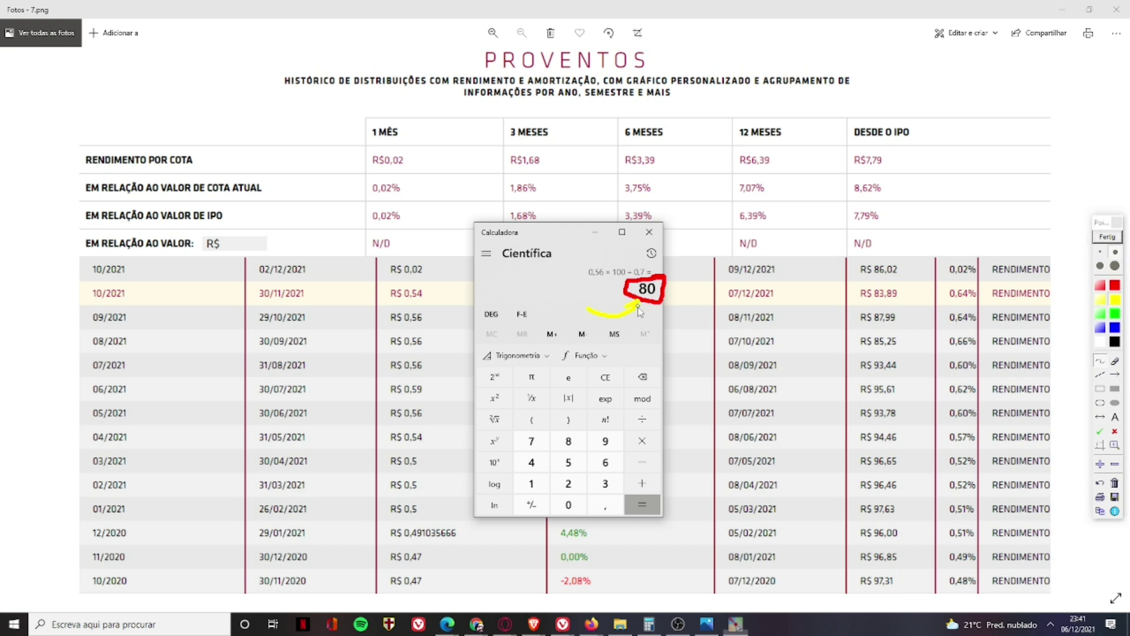
{"action": "left_click", "coordinate": [1116, 314]}
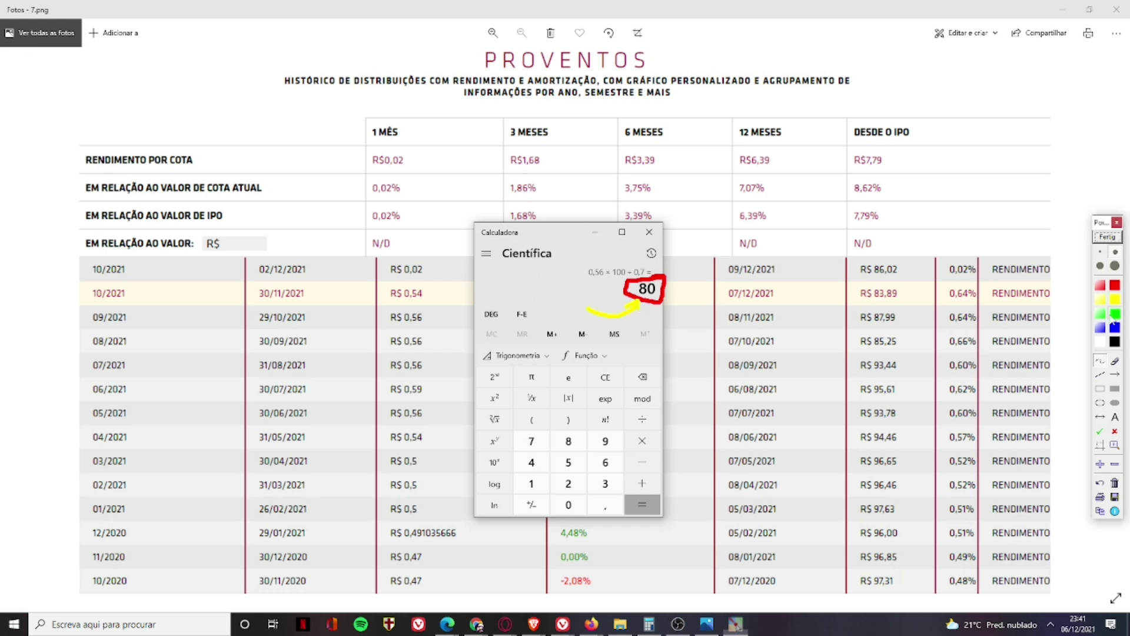
{"action": "left_click_drag", "start_coordinate": [569, 301], "coordinate": [580, 231]}
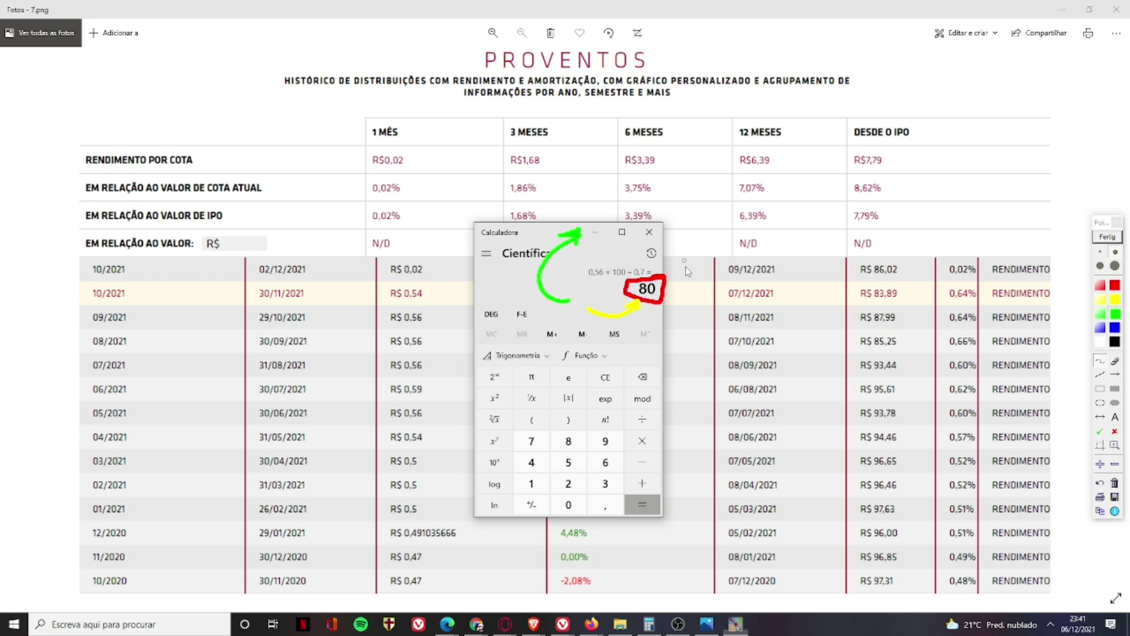
Clear the annotations, put the Calculator away, and bracket the dividends from 10/2021 down to 07/2021 with a red curve
{"action": "left_click", "coordinate": [1111, 318]}
{"action": "left_click", "coordinate": [1107, 236]}
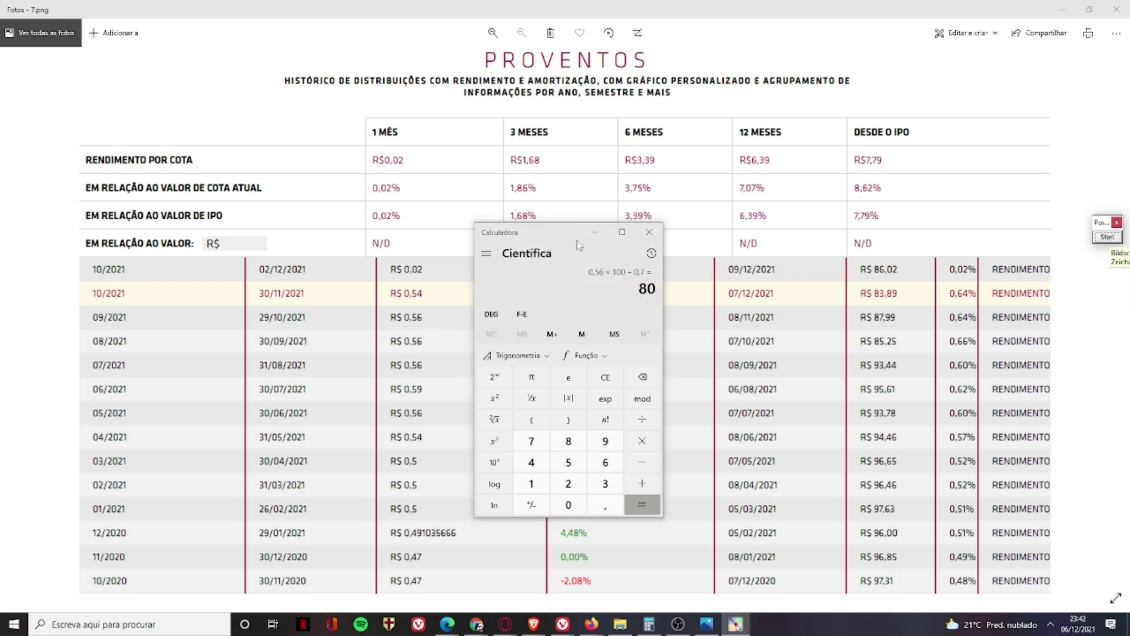
{"action": "left_click", "coordinate": [1108, 238]}
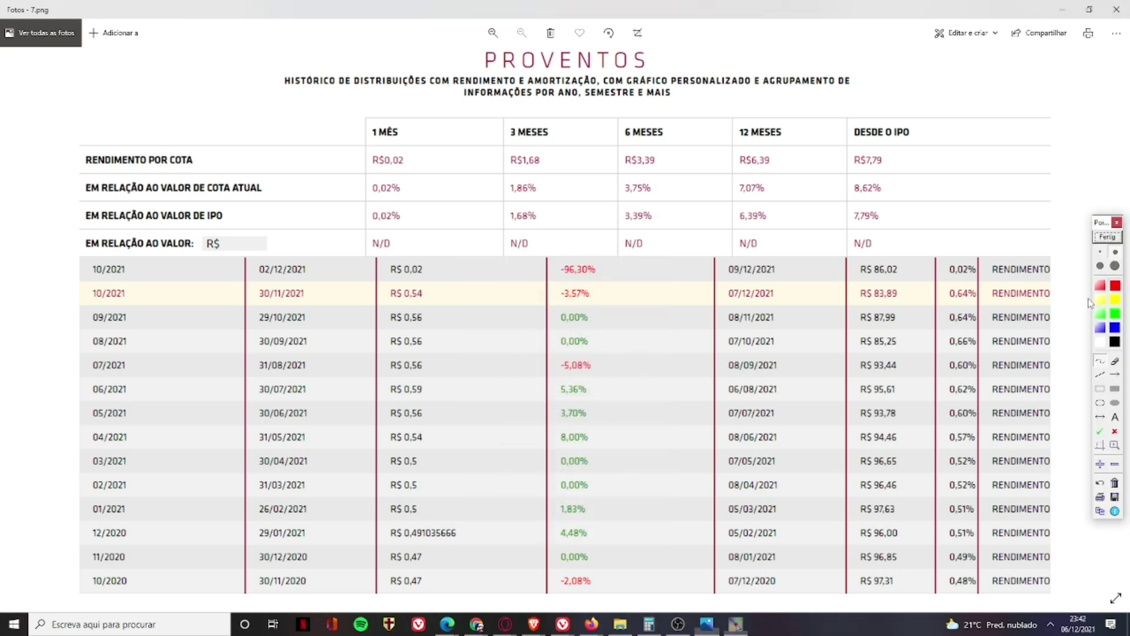
{"action": "mouse_move", "coordinate": [406, 255]}
{"action": "left_mouse_down"}
{"action": "mouse_move", "coordinate": [353, 315]}
{"action": "mouse_move", "coordinate": [368, 375]}
{"action": "left_mouse_up"}
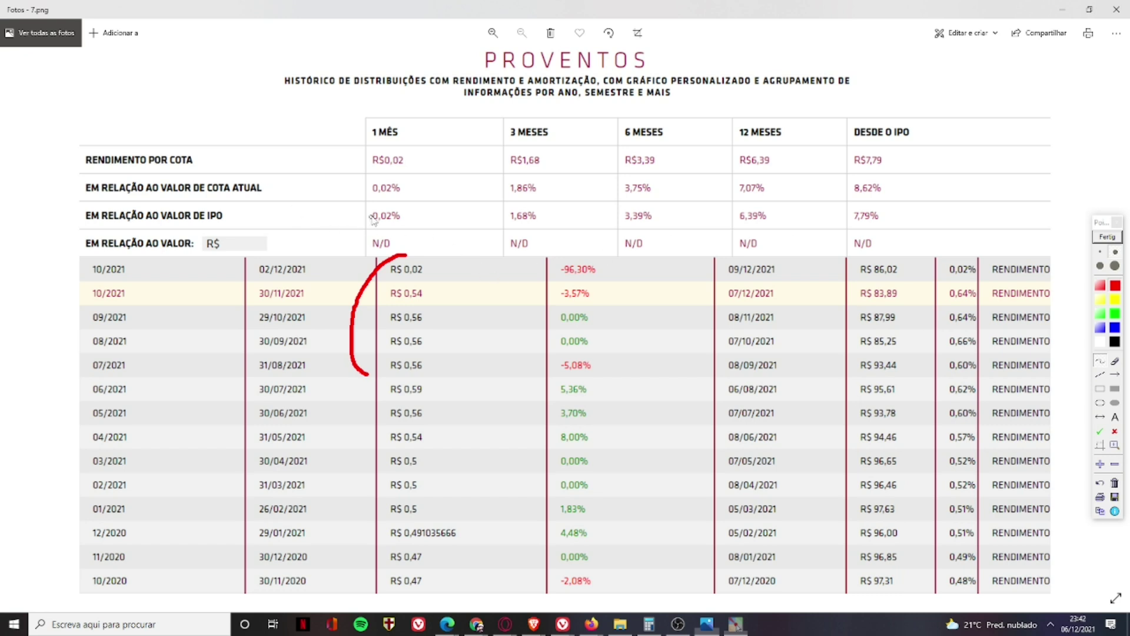
Box the 12-month yield on the current share value in red, write 7,5 beside it in blue, and point a blue arrow at the box
{"action": "mouse_move", "coordinate": [727, 171]}
{"action": "left_mouse_down"}
{"action": "mouse_move", "coordinate": [725, 200]}
{"action": "mouse_move", "coordinate": [782, 200]}
{"action": "mouse_move", "coordinate": [723, 172]}
{"action": "left_mouse_up"}
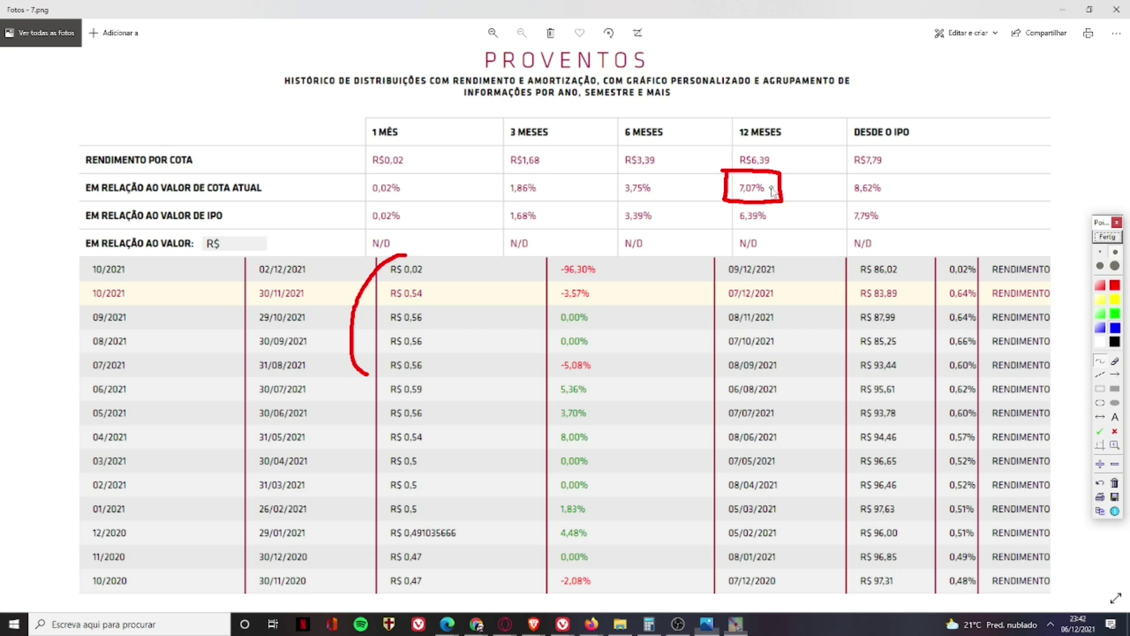
{"action": "mouse_move", "coordinate": [793, 182]}
{"action": "left_mouse_down"}
{"action": "mouse_move", "coordinate": [811, 187]}
{"action": "mouse_move", "coordinate": [809, 207]}
{"action": "left_mouse_up"}
{"action": "mouse_move", "coordinate": [819, 180]}
{"action": "left_mouse_down"}
{"action": "mouse_move", "coordinate": [830, 201]}
{"action": "mouse_move", "coordinate": [831, 176]}
{"action": "left_mouse_up"}
{"action": "left_click_drag", "start_coordinate": [691, 229], "coordinate": [754, 201]}
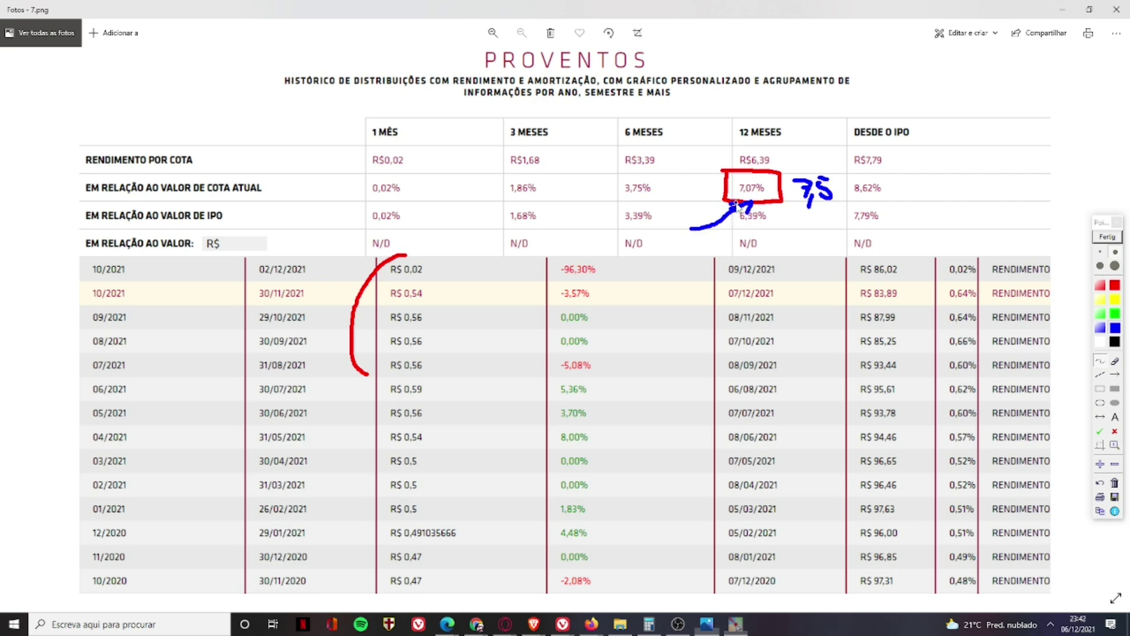
Show the fund's general information image and mark the start of the objective text in blue, underlining key terms through "sociedades de propósito específico"
{"action": "left_click", "coordinate": [1107, 236]}
{"action": "left_click", "coordinate": [1113, 315]}
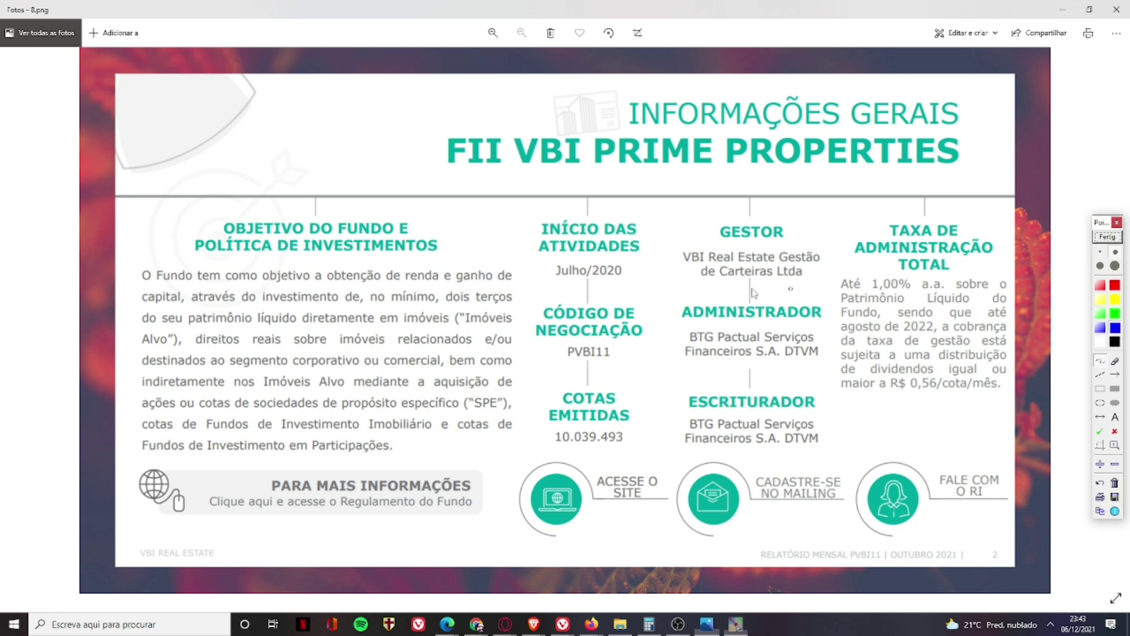
{"action": "left_click_drag", "start_coordinate": [140, 279], "coordinate": [92, 255]}
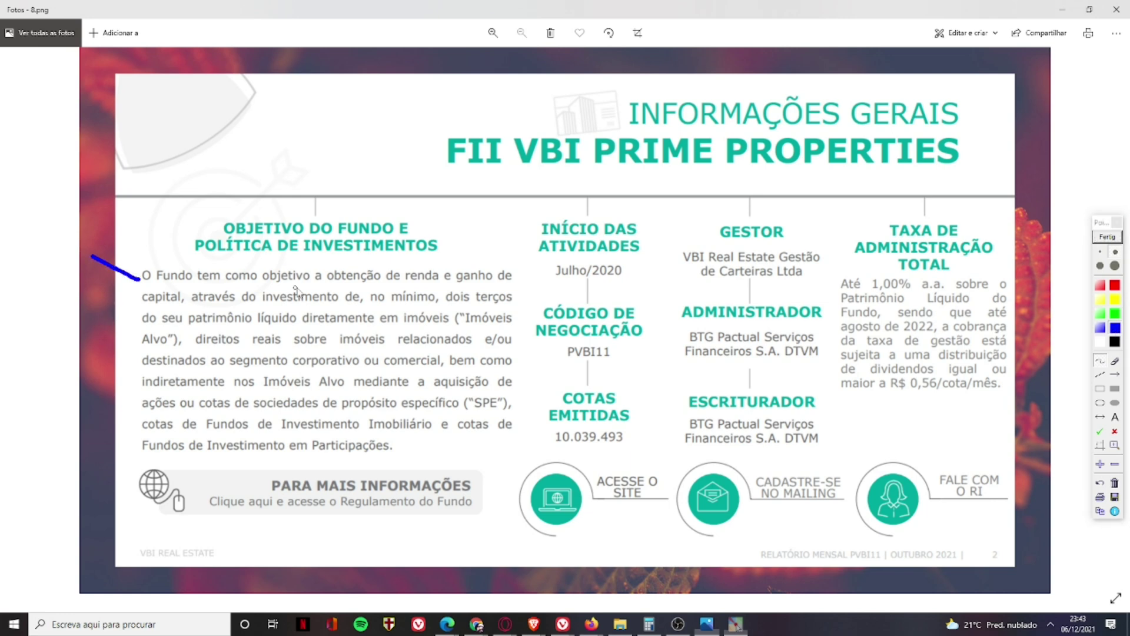
{"action": "left_click_drag", "start_coordinate": [386, 288], "coordinate": [441, 286]}
{"action": "left_click_drag", "start_coordinate": [136, 306], "coordinate": [157, 306]}
{"action": "mouse_move", "coordinate": [450, 309]}
{"action": "left_mouse_down"}
{"action": "mouse_move", "coordinate": [494, 309]}
{"action": "mouse_move", "coordinate": [486, 323]}
{"action": "left_mouse_up"}
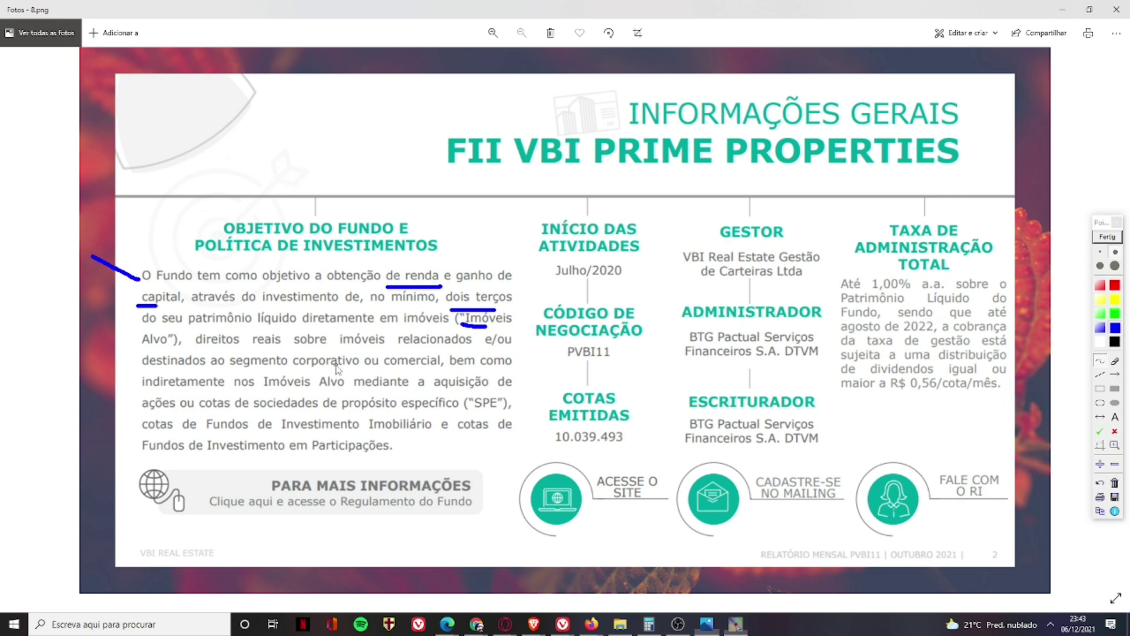
{"action": "left_click_drag", "start_coordinate": [430, 394], "coordinate": [486, 394]}
{"action": "left_click_drag", "start_coordinate": [140, 416], "coordinate": [462, 412]}
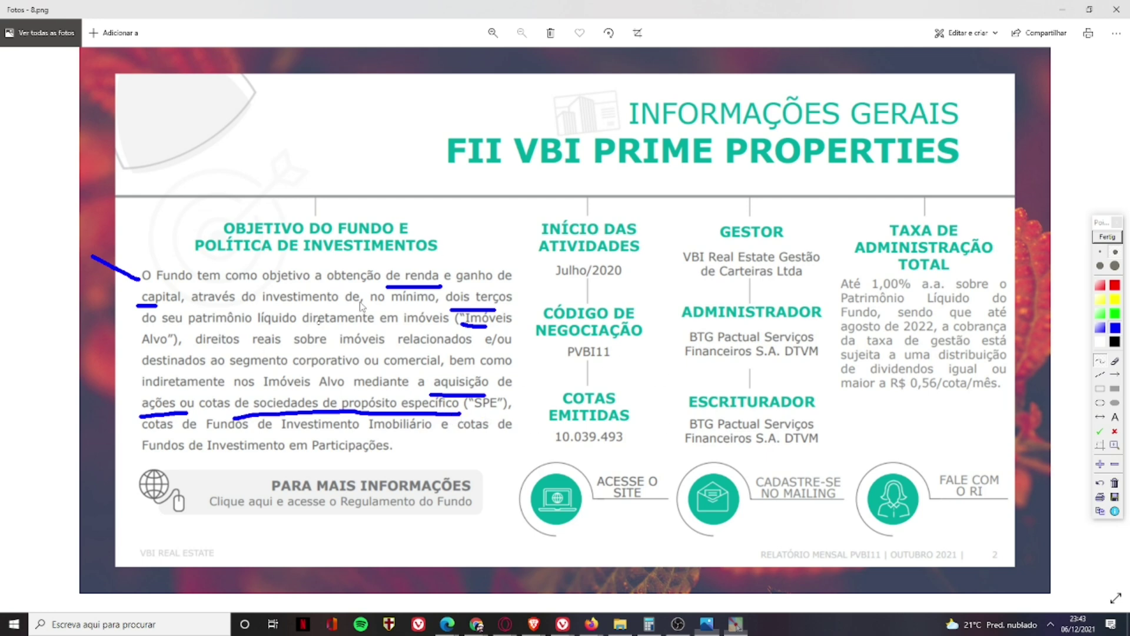